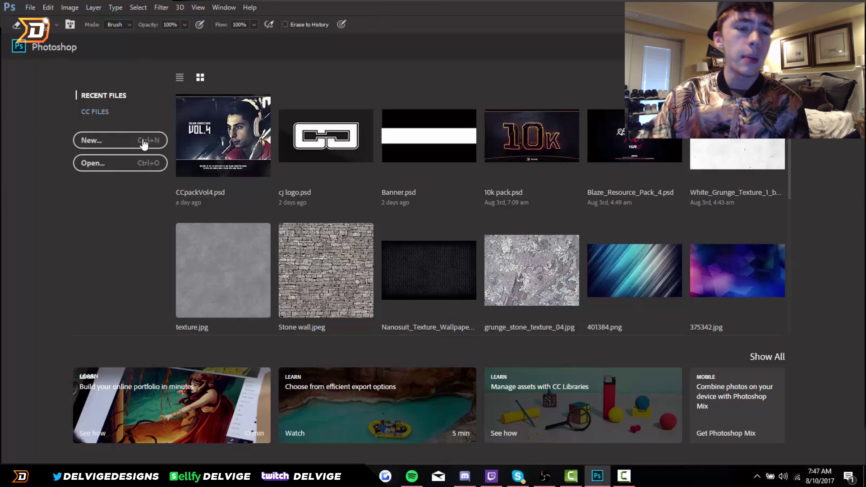
Create a new white 1280 × 720 px, 300 ppi document from the Thumbnail preset.
left_click(30, 8)
left_click(30, 9)
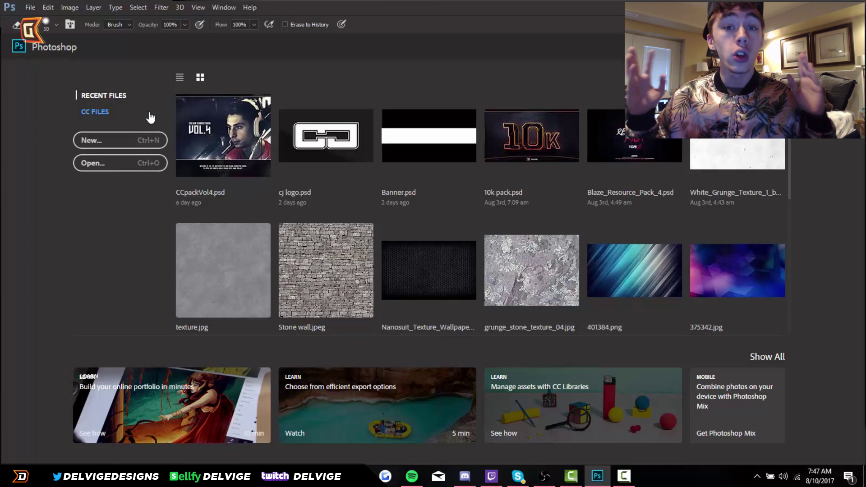
left_click(150, 138)
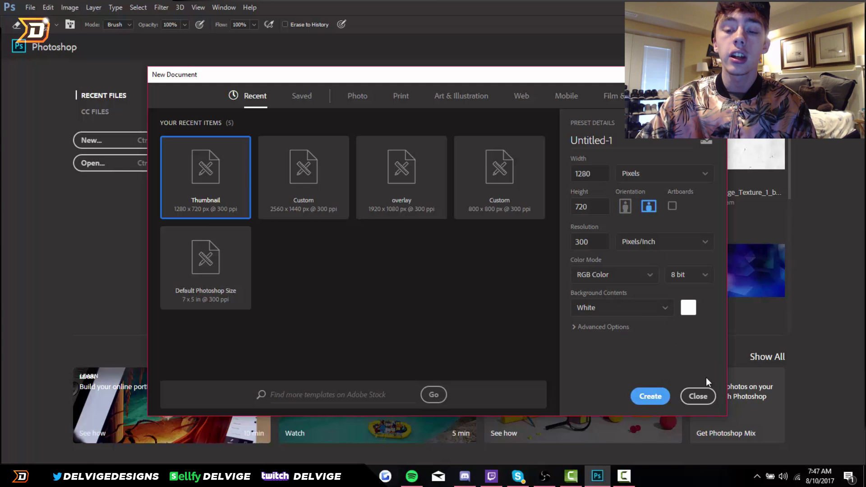
left_click(649, 395)
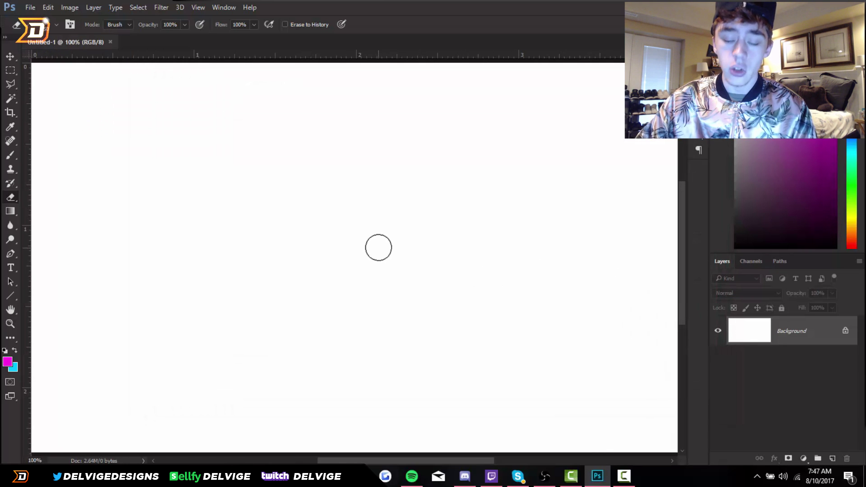
Fill Layer 1 with a dark gray gradient that darkens toward the bottom.
scroll(378, 247, "down", 3)
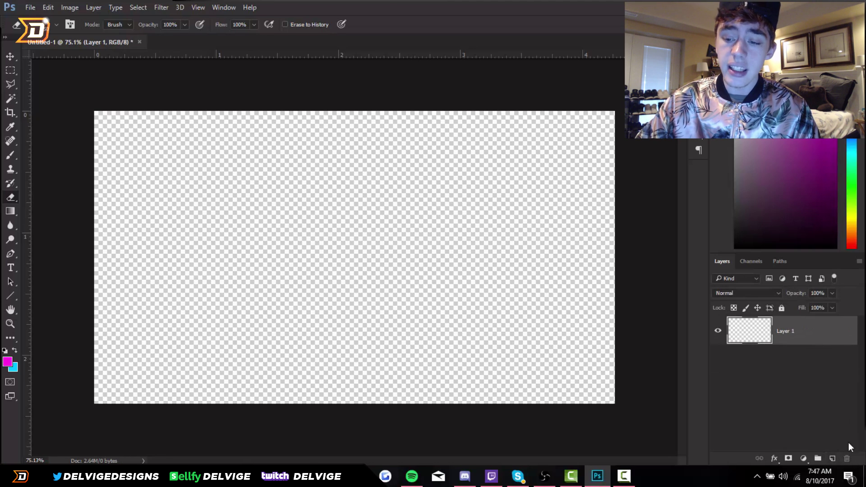
key("g")
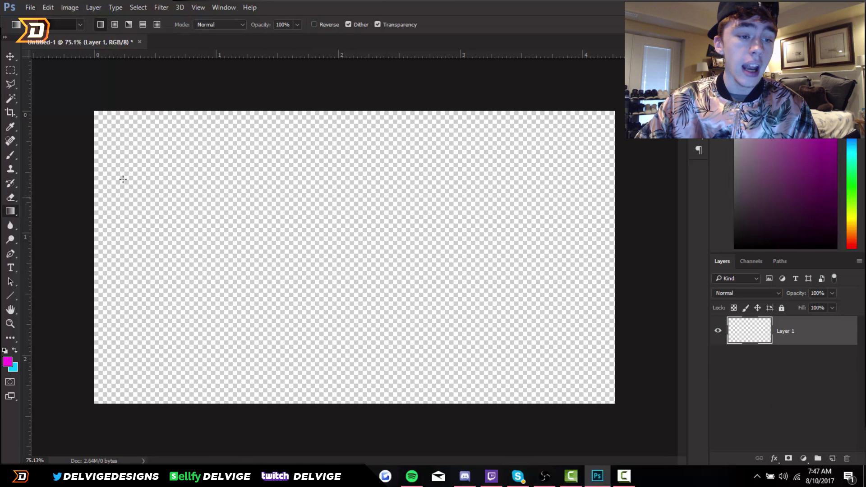
left_click_drag(311, 356, 339, 162)
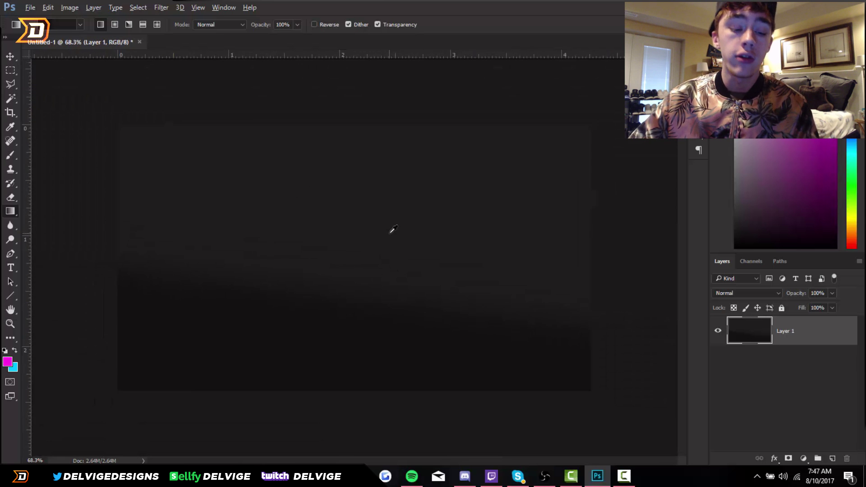
key("alt")
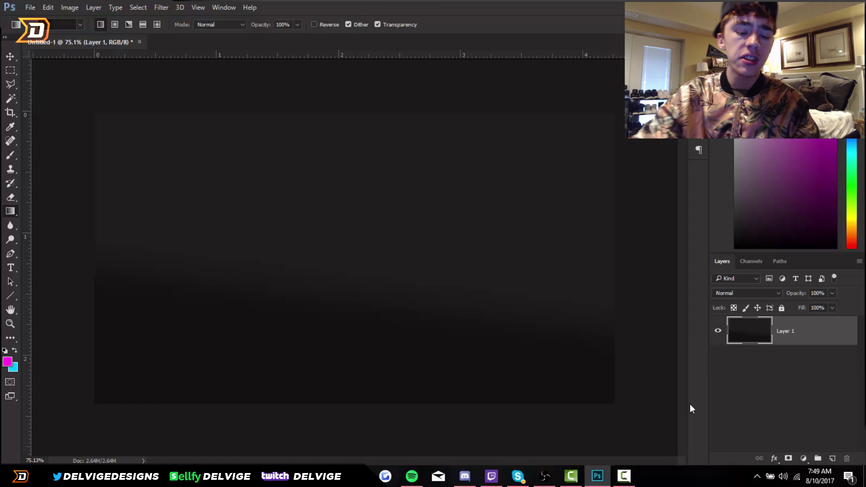
Paste the futuristic hall image as Layer 2 and scale it to cover the whole canvas.
key("ctrl+v")
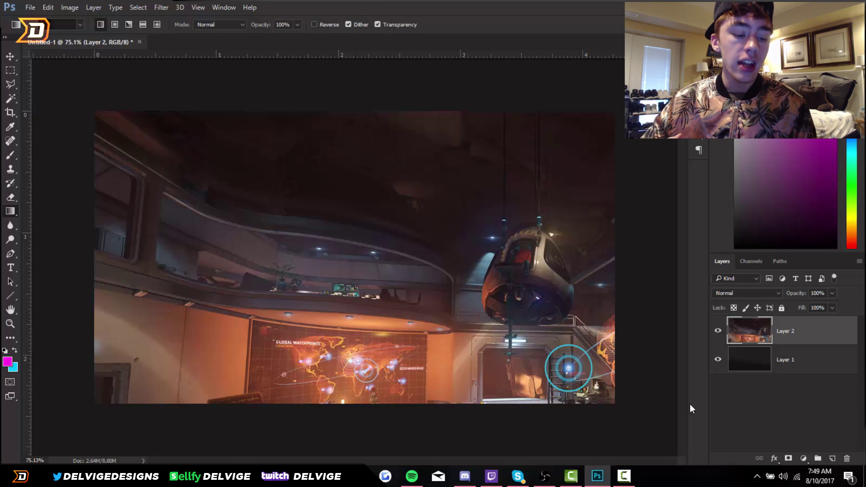
key("ctrl+t")
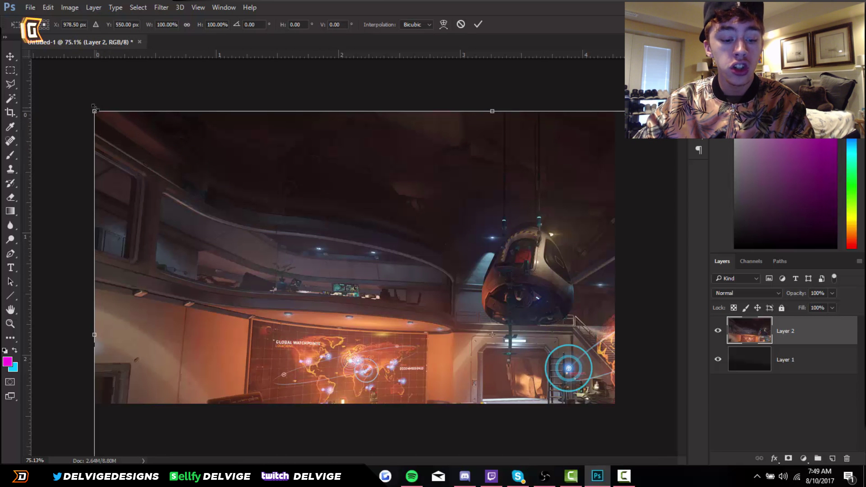
left_click_drag(95, 111, 255, 190)
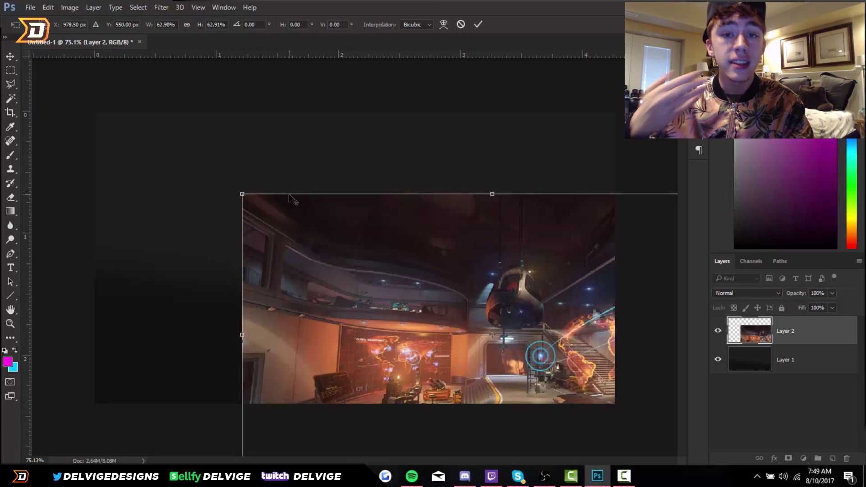
left_click_drag(413, 280, 295, 207)
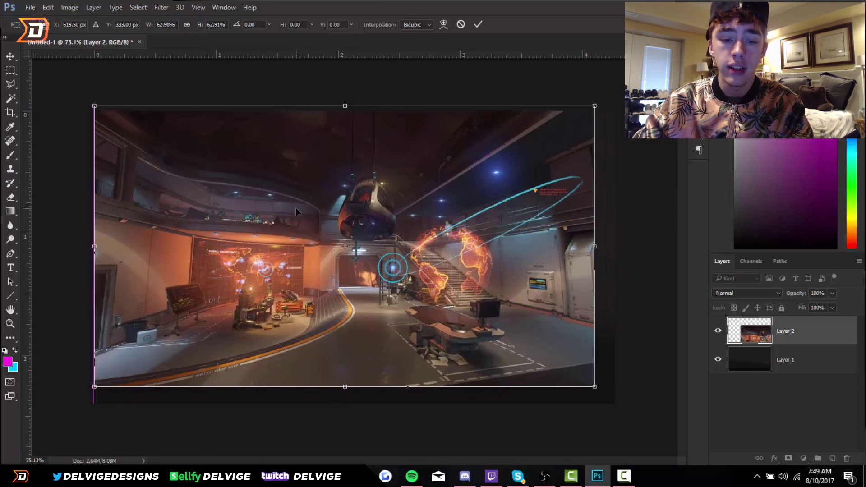
key("Return")
key("g")
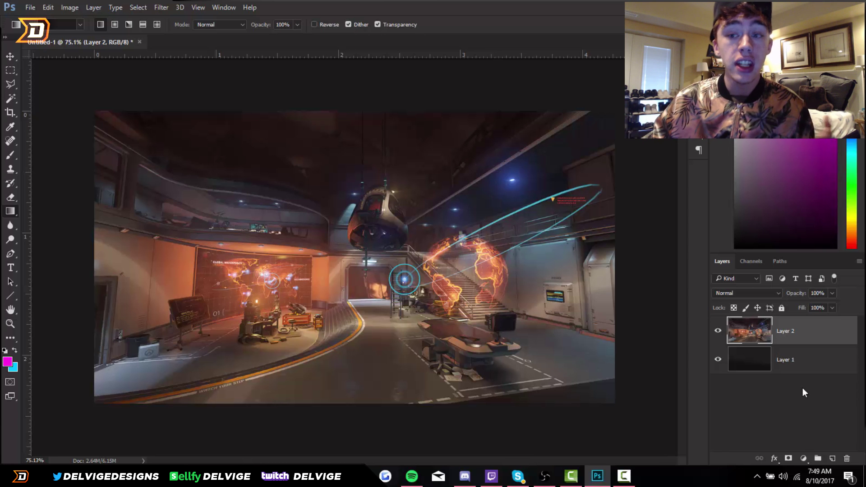
Add Layer 3 and set up a 700 px, 0% hardness brush with white foreground.
left_click(833, 458)
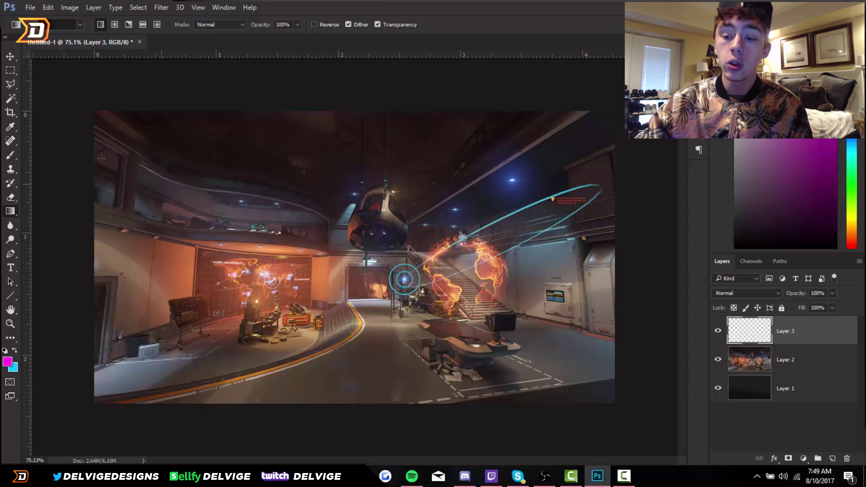
left_click(11, 155)
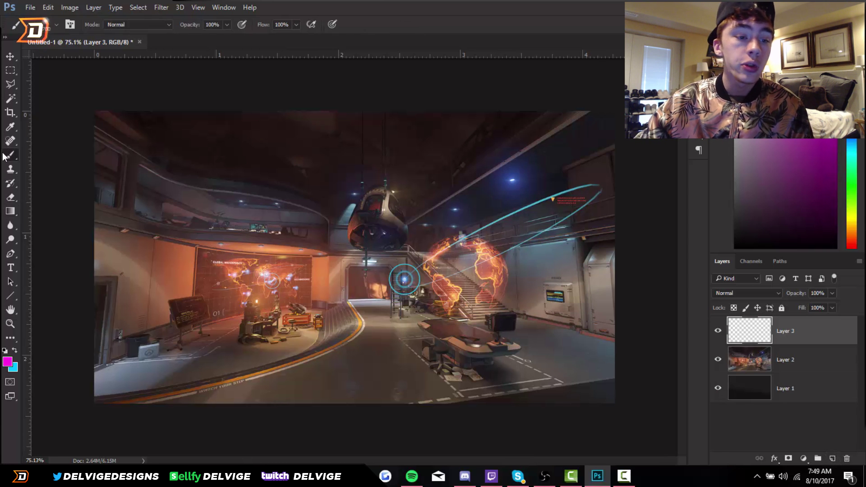
left_click(56, 25)
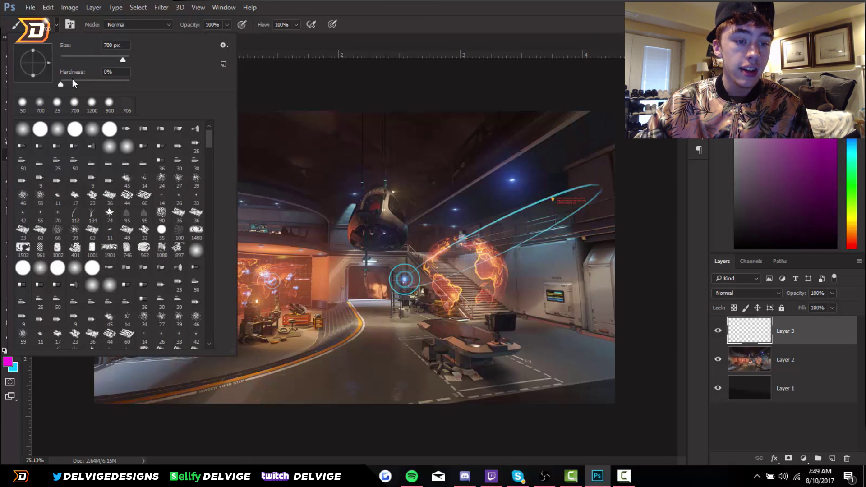
left_click(57, 27)
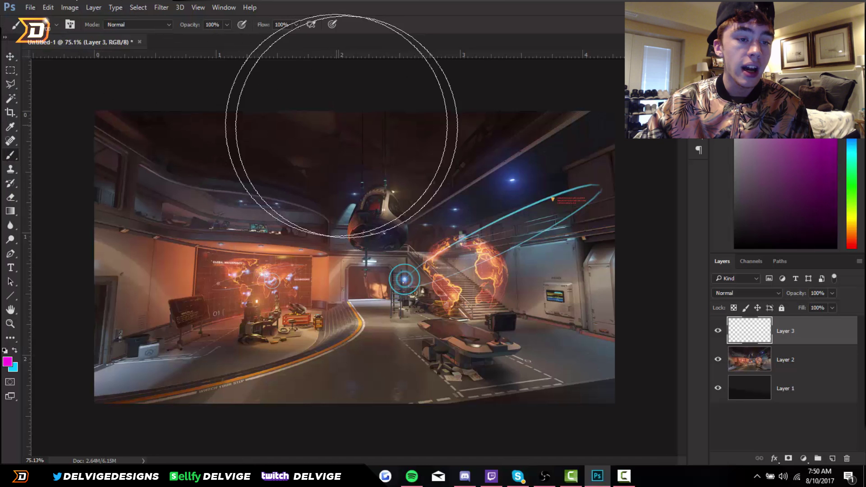
scroll(362, 116, "down", 1)
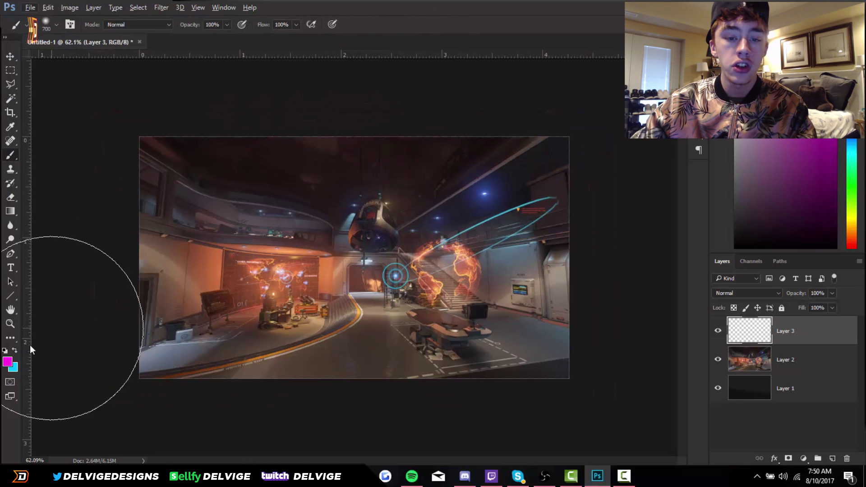
left_click(8, 361)
left_click_drag(316, 130, 327, 112)
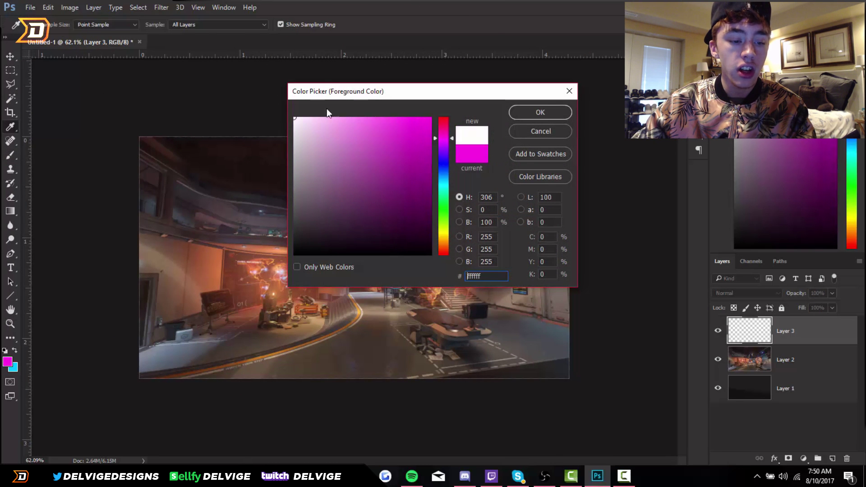
left_click(562, 113)
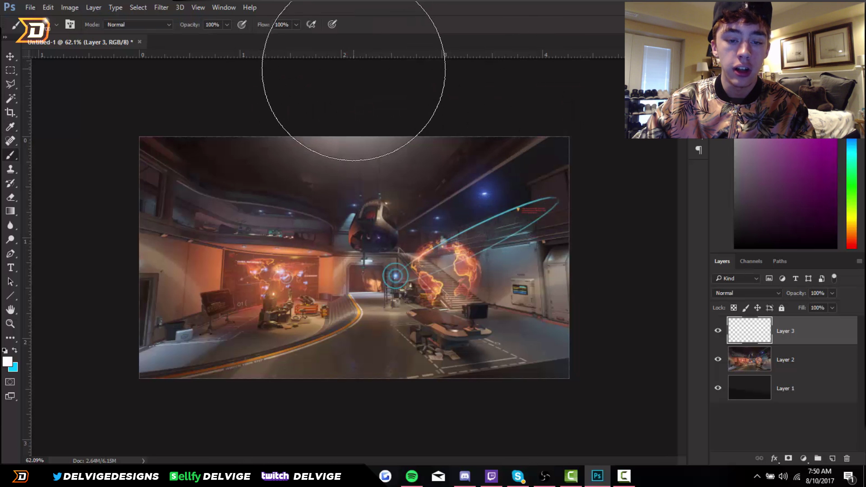
scroll(396, 141, "down", 1)
scroll(359, 101, "up", 2)
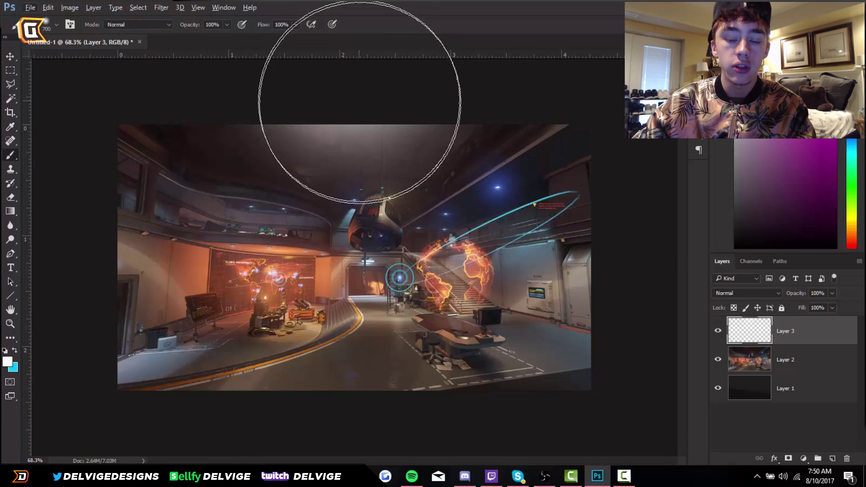
scroll(338, 85, "down", 2)
scroll(351, 99, "up", 1)
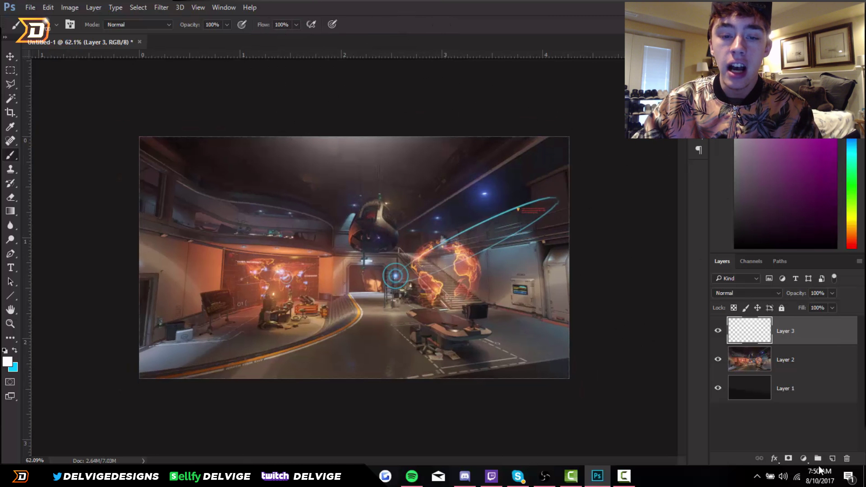
Add Layer 4 beneath it and paint soft black shading along the image's edges.
left_click(832, 458, "ctrl")
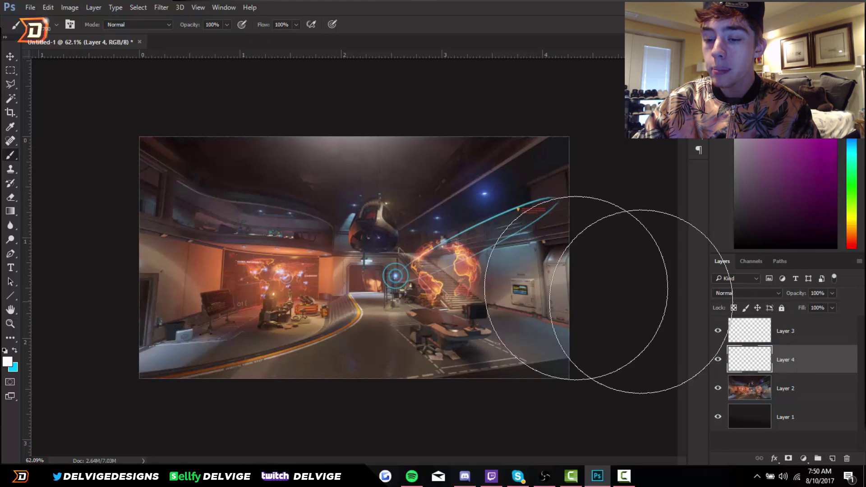
left_click(7, 361)
left_click(590, 164)
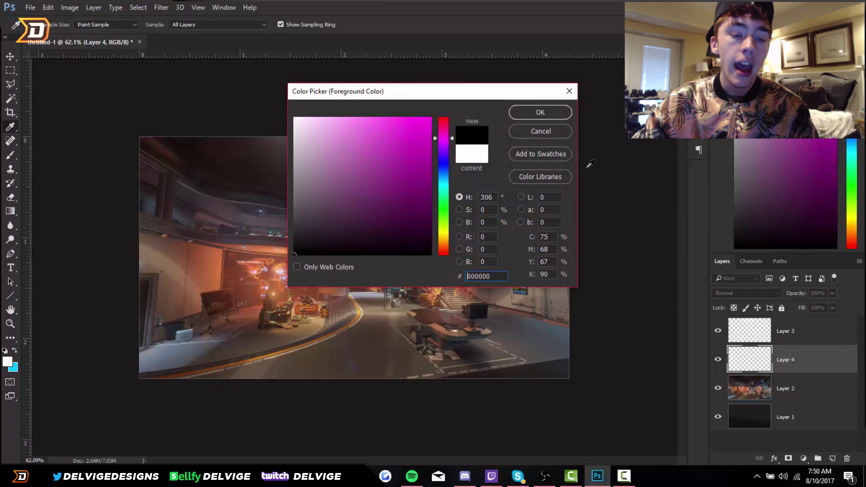
left_click(540, 112)
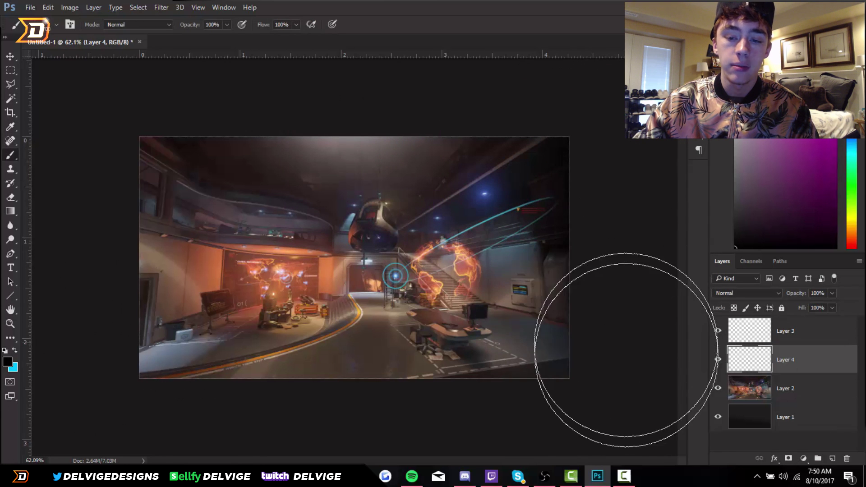
mouse_move(656, 274)
left_mouse_down()
mouse_move(532, 136)
mouse_move(90, 116)
left_mouse_up()
scroll(90, 116, "down", 1)
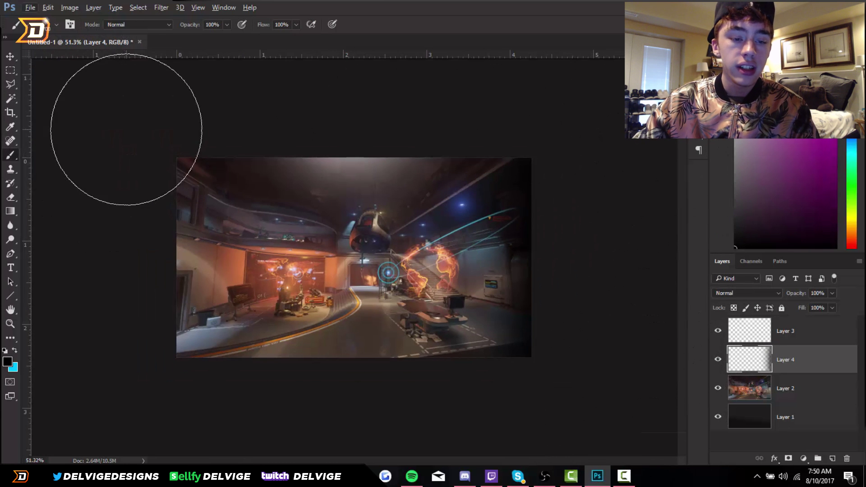
mouse_move(133, 198)
left_mouse_down()
mouse_move(115, 349)
mouse_move(130, 184)
mouse_move(181, 247)
mouse_move(499, 437)
mouse_move(165, 429)
mouse_move(460, 449)
mouse_move(210, 448)
mouse_move(247, 449)
mouse_move(520, 341)
left_mouse_up()
scroll(520, 342, "up", 2)
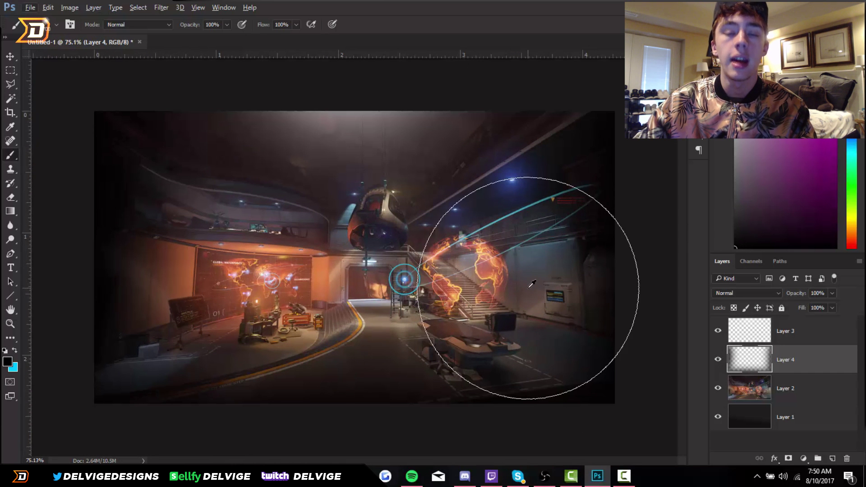
left_click(809, 389)
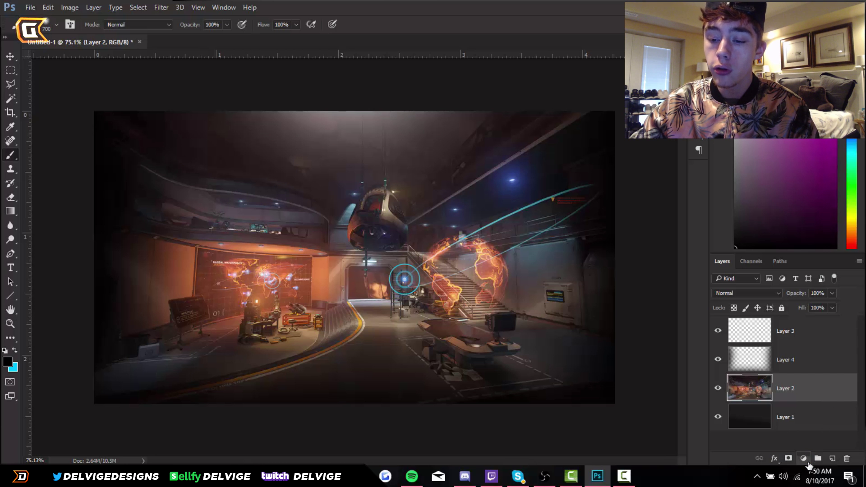
Add Vibrance and Brightness/Contrast adjustments, boosting vibrance, raising contrast and darkening slightly.
left_click(808, 462)
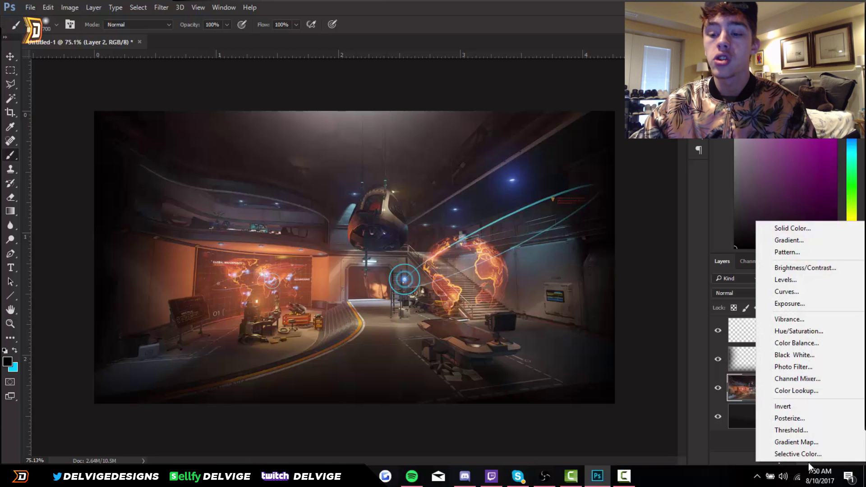
left_click(800, 320)
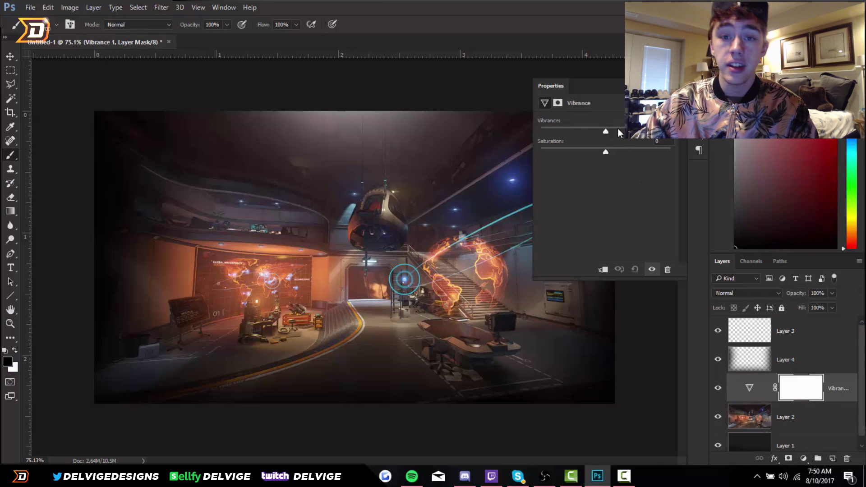
left_click_drag(654, 131, 667, 131)
left_click(803, 458)
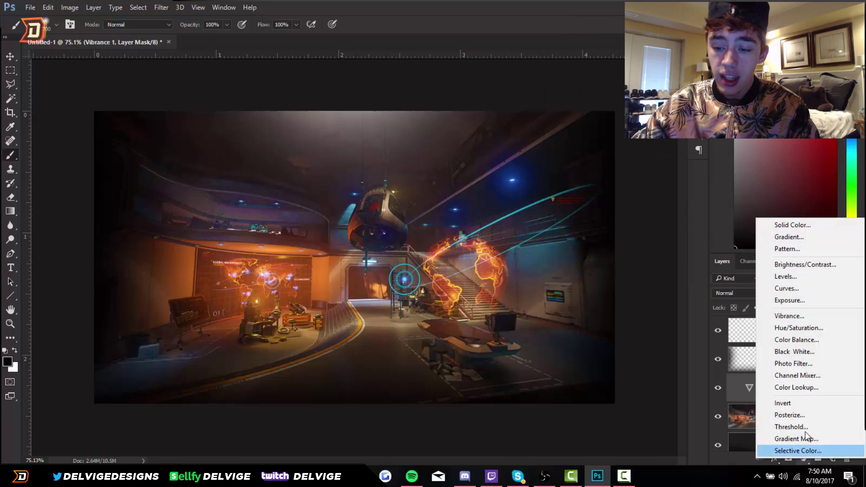
left_click(809, 265)
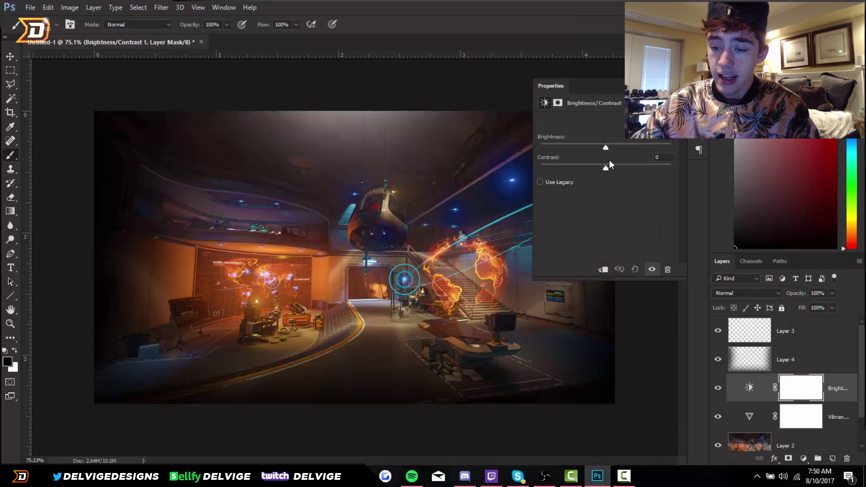
left_click_drag(608, 161, 629, 167)
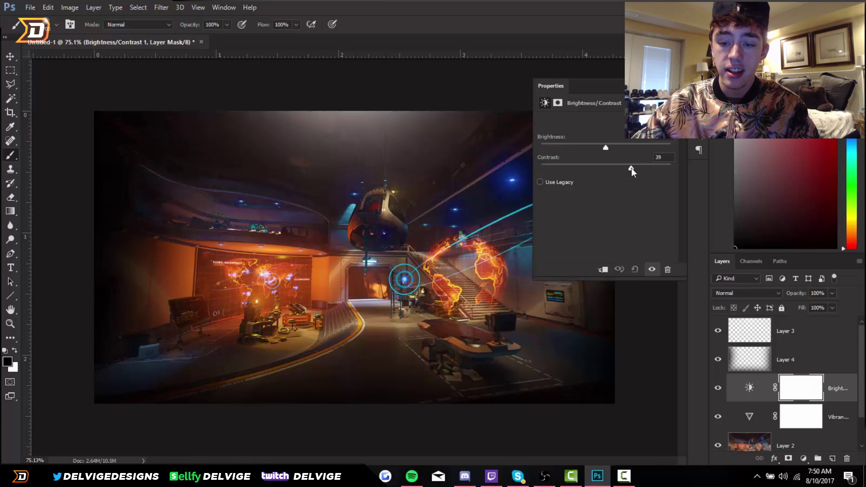
left_click_drag(606, 147, 600, 148)
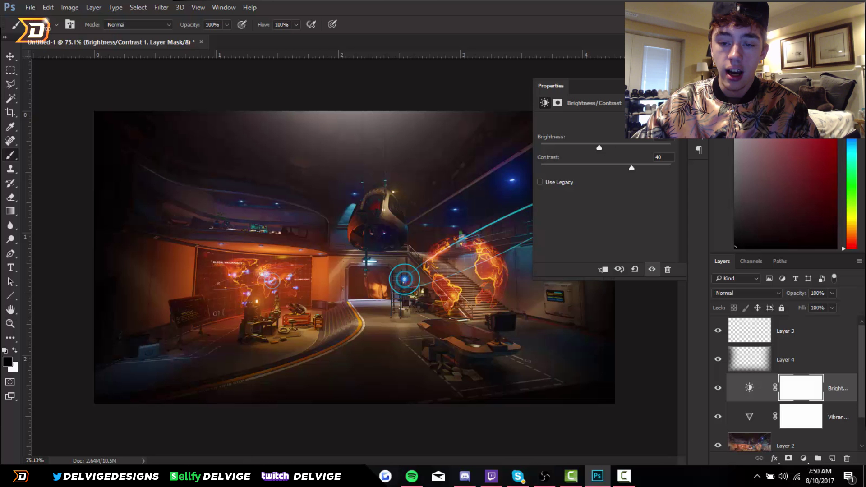
Add Hue/Saturation shifted toward red and Color Balance with midtones shifted toward blue.
left_click(803, 458)
left_click(807, 325)
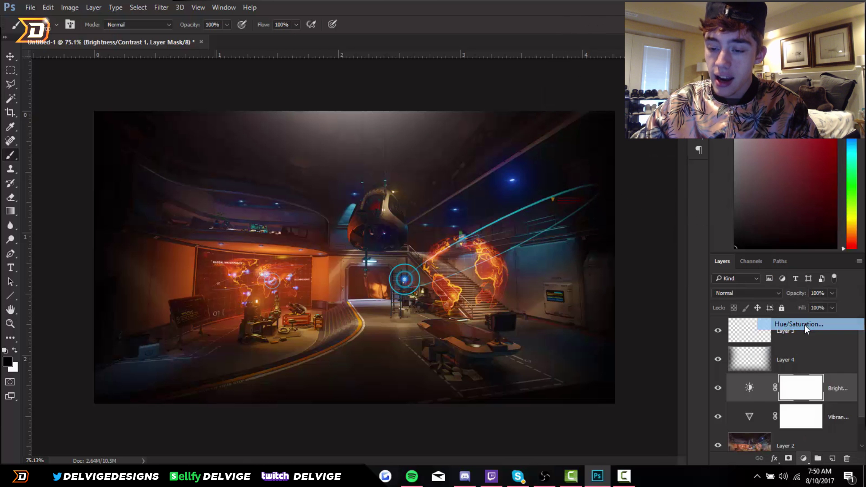
mouse_move(606, 158)
left_mouse_down()
mouse_move(598, 159)
mouse_move(613, 176)
mouse_move(601, 160)
left_mouse_up()
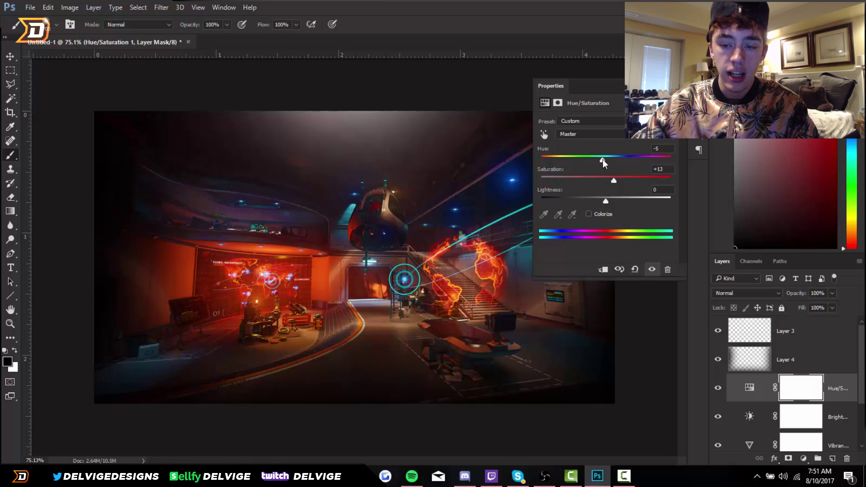
left_click(804, 459)
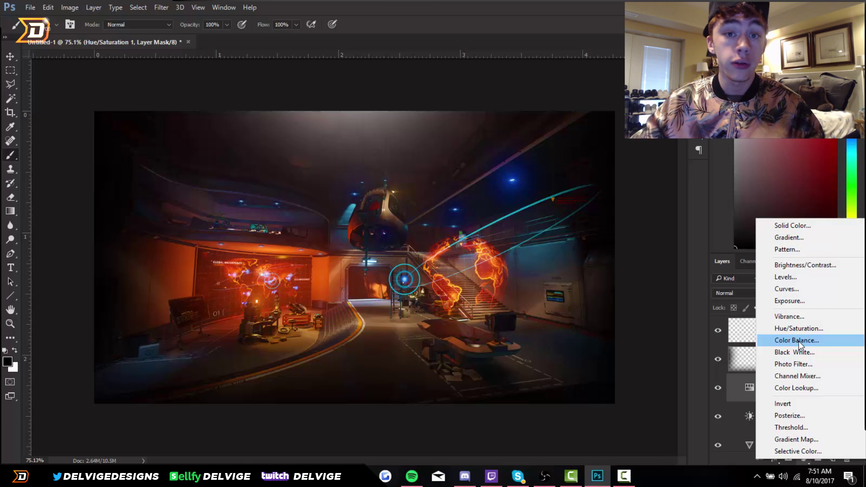
left_click(798, 344)
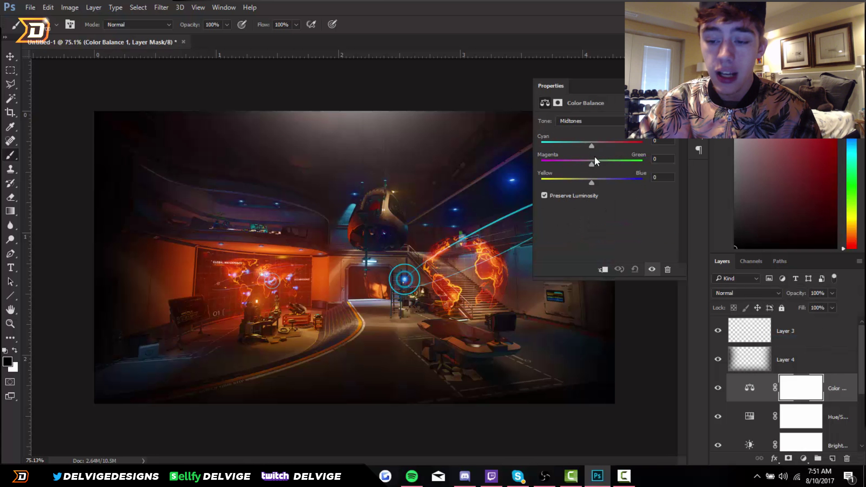
left_click_drag(594, 181, 600, 180)
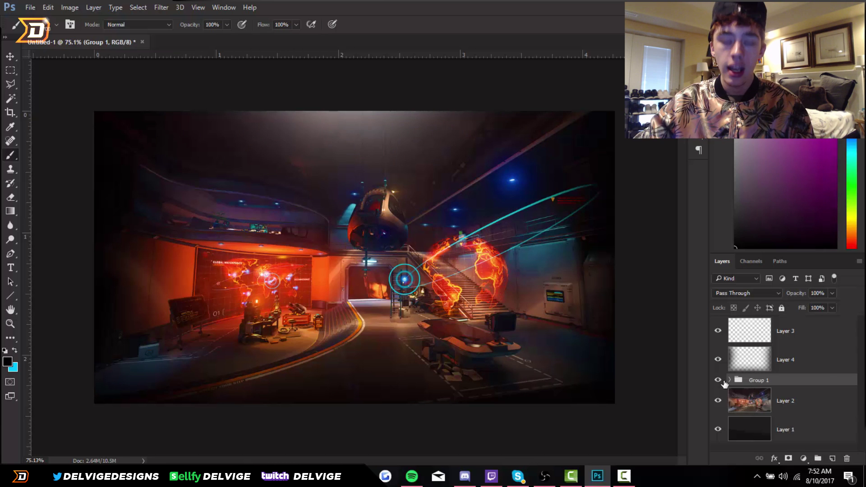
Merge the background layers and adjustments into a single Group 1 layer.
left_click(793, 429, "shift")
right_click(847, 432)
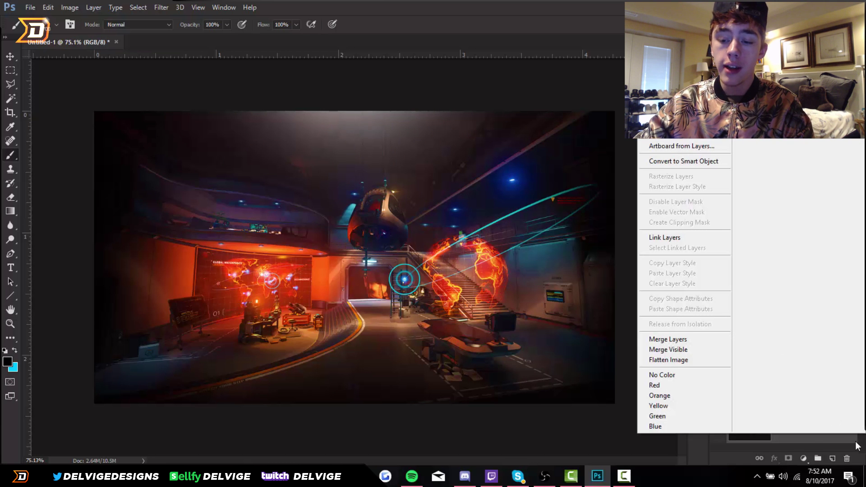
left_click(668, 339)
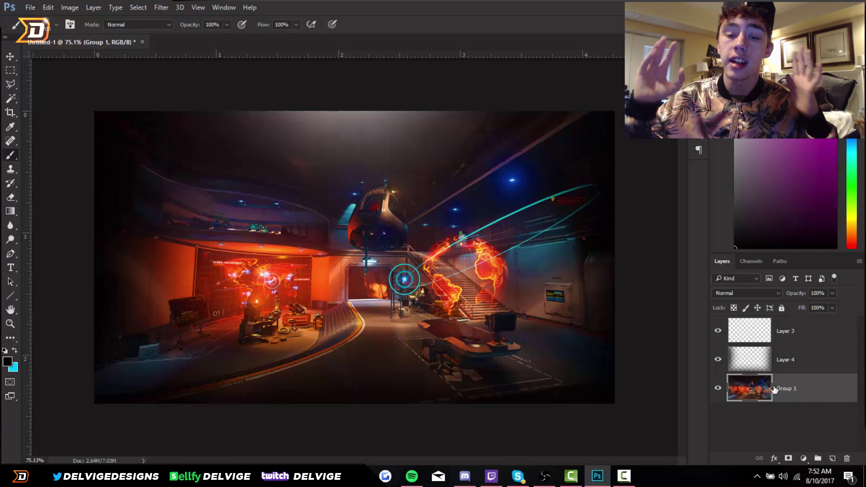
Type white bold 'HOW' near the centre of the image.
key("alt+period")
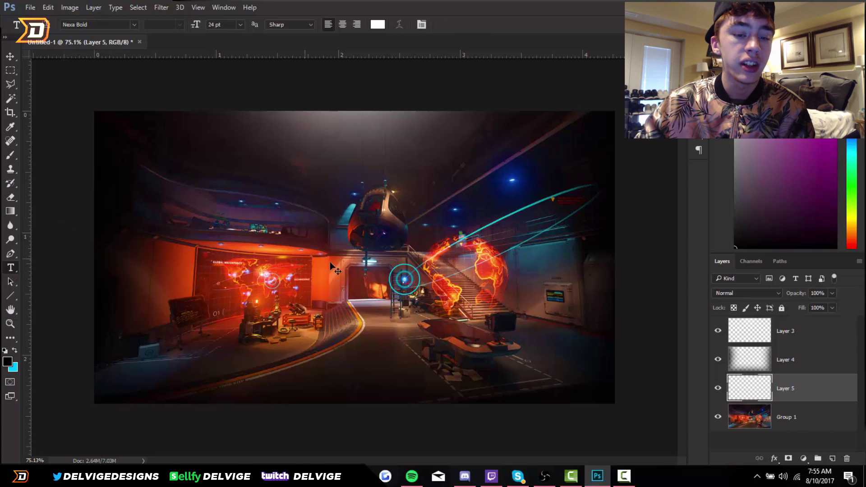
left_click(305, 259)
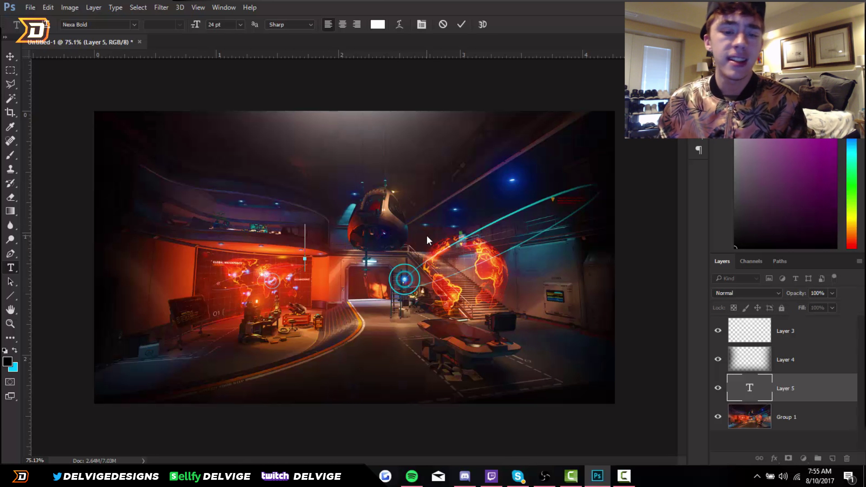
type("HOW TO")
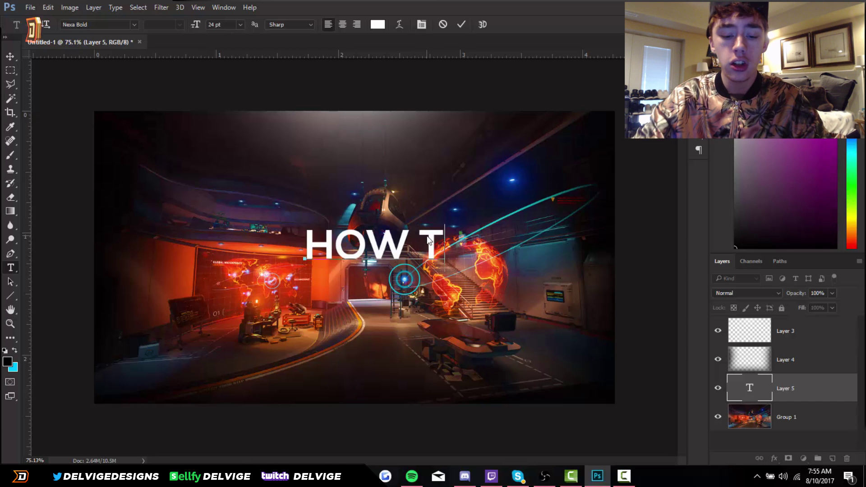
key("BackSpace")
key("BackSpace")
key("BackSpace")
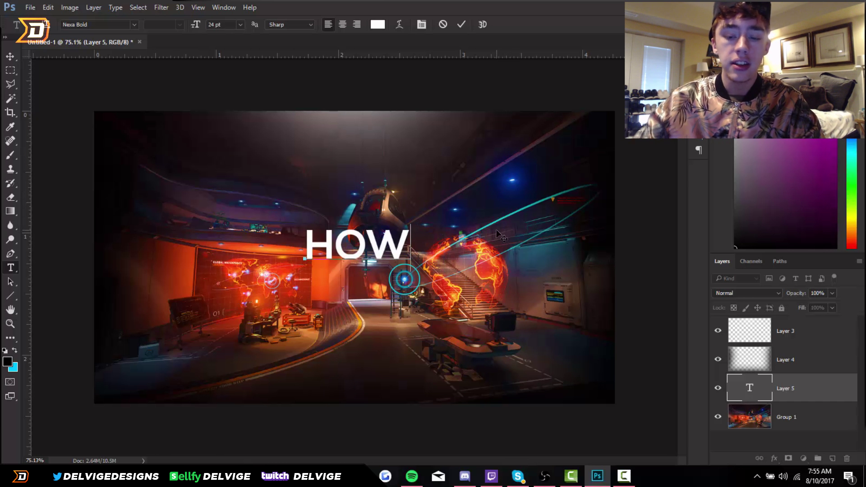
left_click(461, 25)
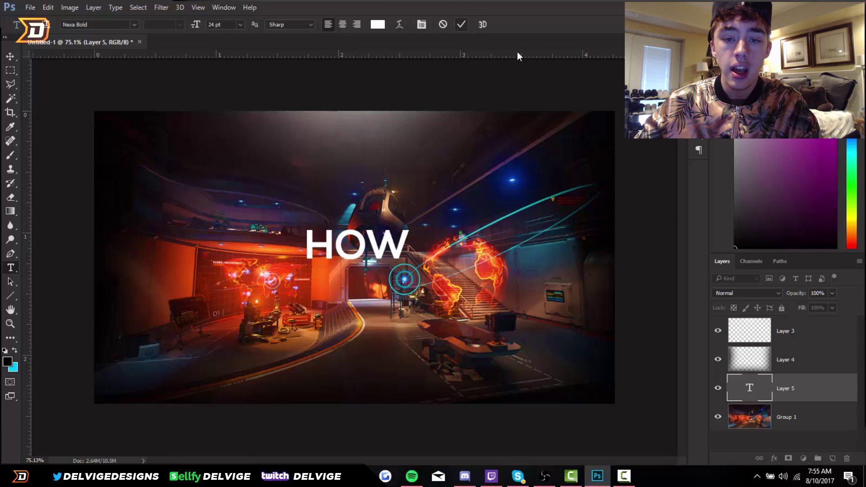
Duplicate HOW, move the copy to its right and retype it as 'TO'.
key("ctrl+j")
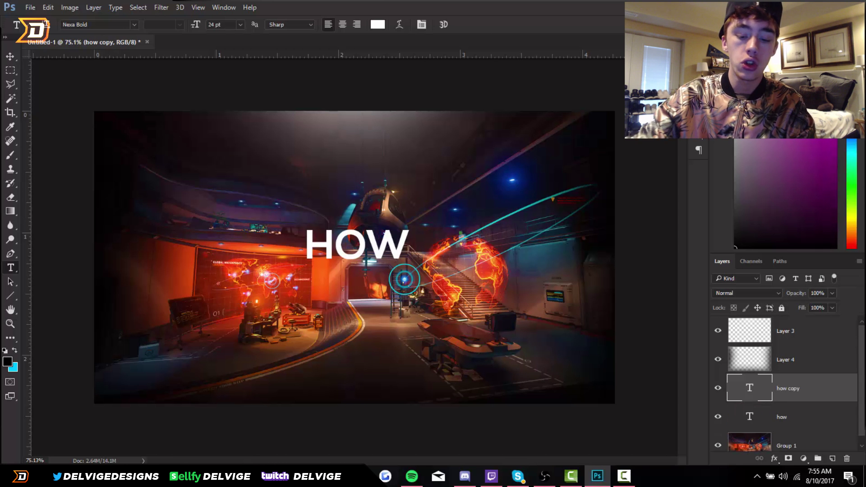
left_click(13, 59)
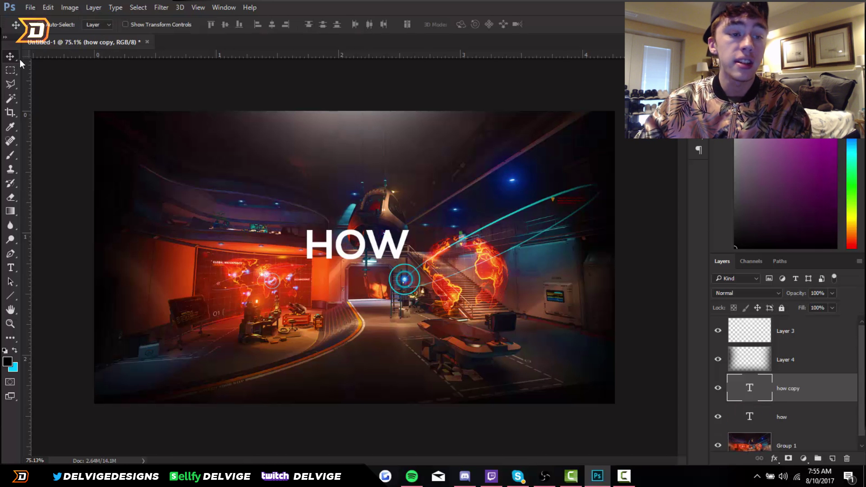
left_click_drag(356, 247, 477, 247)
left_click(11, 268)
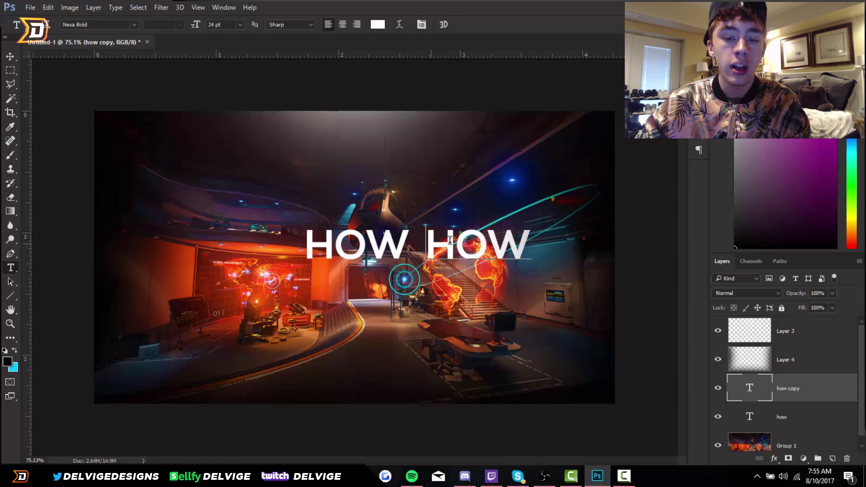
left_click_drag(428, 243, 532, 242)
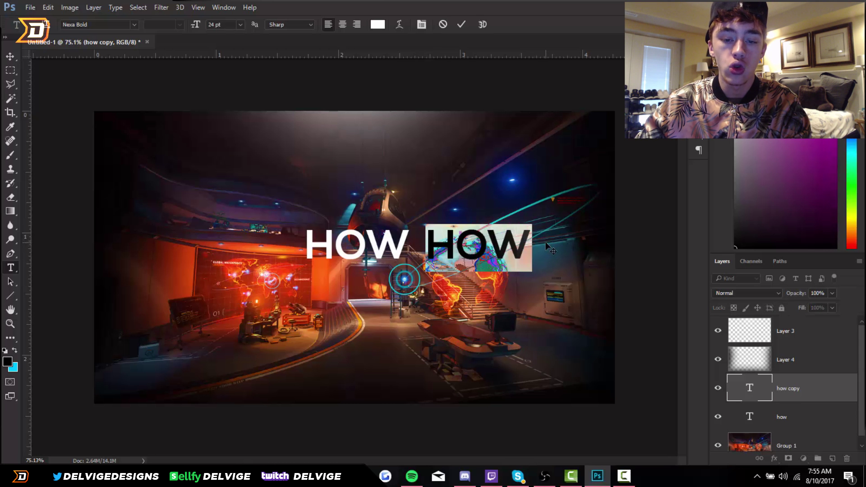
key("BackSpace")
type("TO")
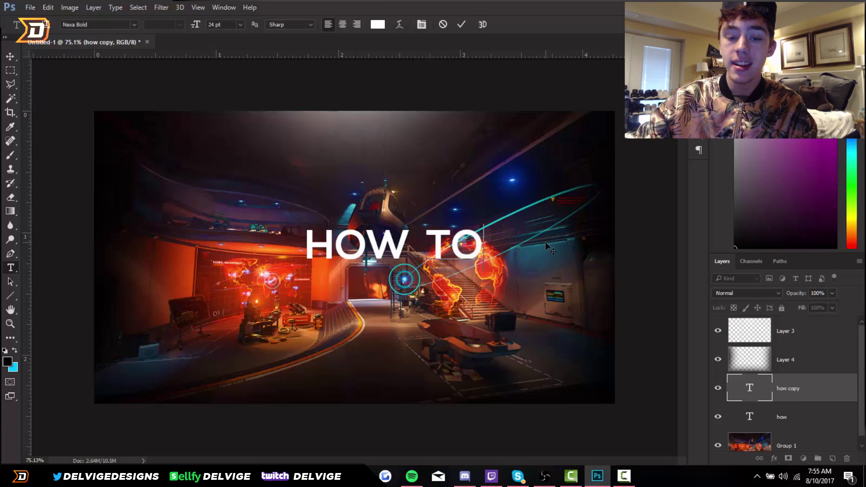
left_click(461, 24)
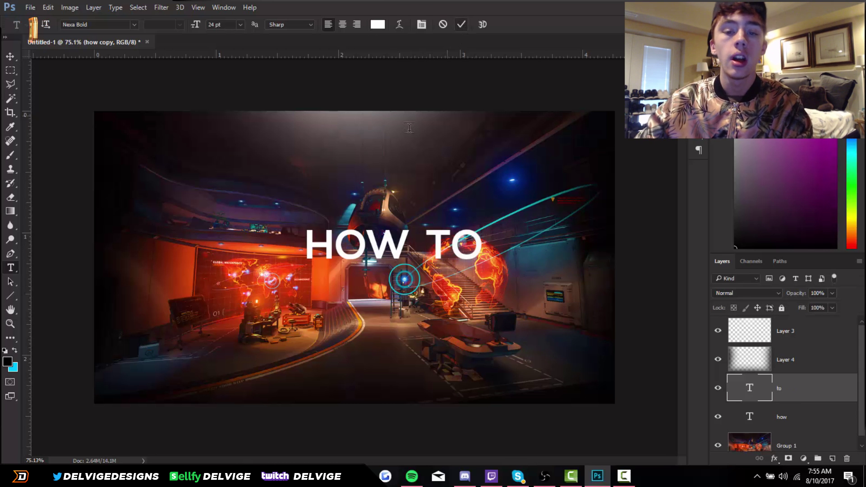
Place a copy of the TO layer below the HOW TO line.
left_click(8, 57)
scroll(446, 245, "up", 1)
left_click_drag(451, 245, 425, 311)
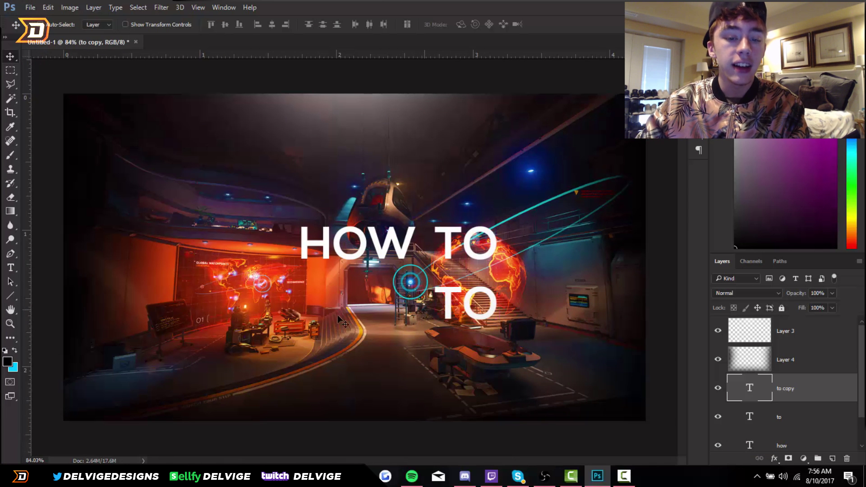
Retype the lower TO as 'MAKE' and move it up beside HOW TO.
key("t")
left_click(469, 306)
key("ctrl+a")
key("BackSpace")
type("make")
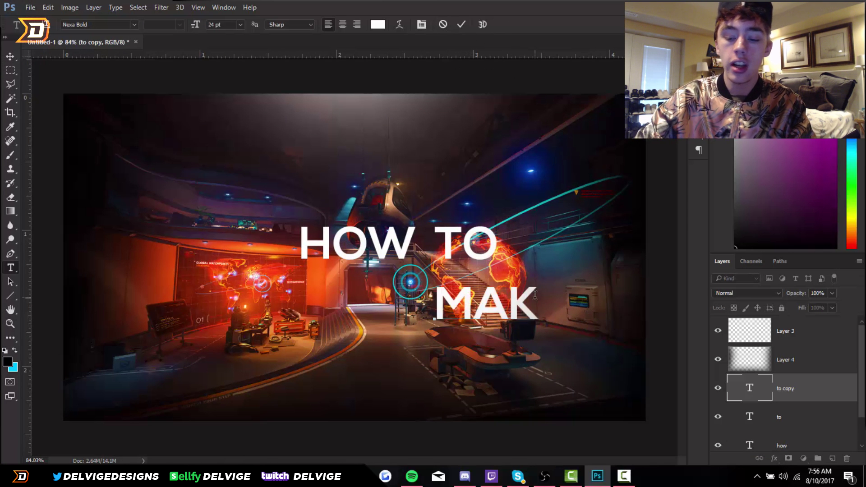
key("ctrl+Return")
key("v")
left_click_drag(545, 321, 544, 261)
scroll(539, 275, "up", 3)
scroll(540, 275, "up", 4)
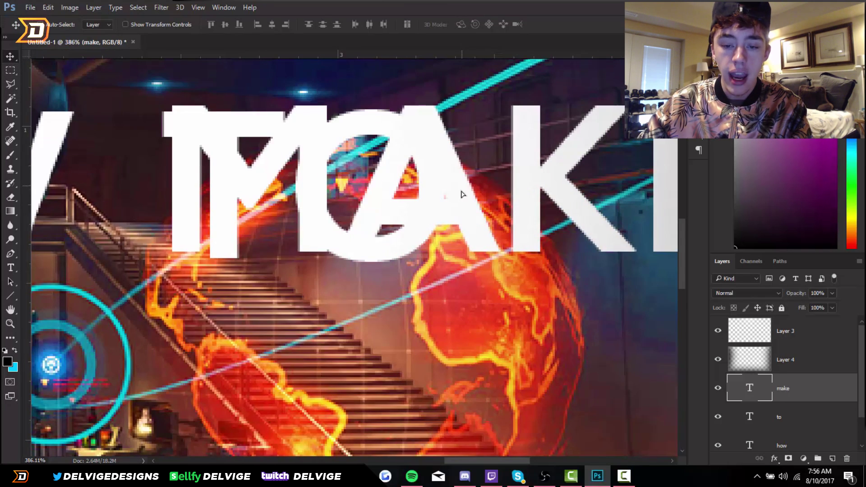
left_click_drag(463, 194, 518, 224)
scroll(464, 197, "down", 6)
scroll(518, 224, "down", 5)
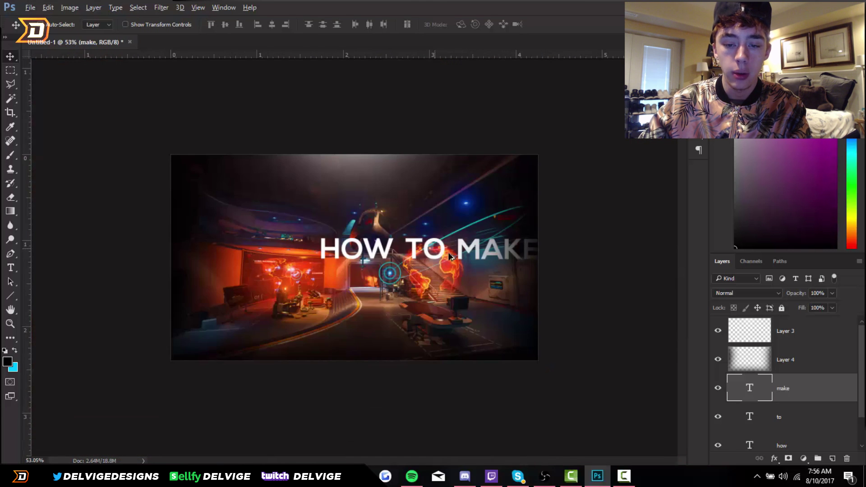
scroll(571, 274, "up", 3)
Duplicate MAKE, retype it as 'YOUTUBE' and scale it to span the line below HOW TO MAKE.
key("ctrl+j")
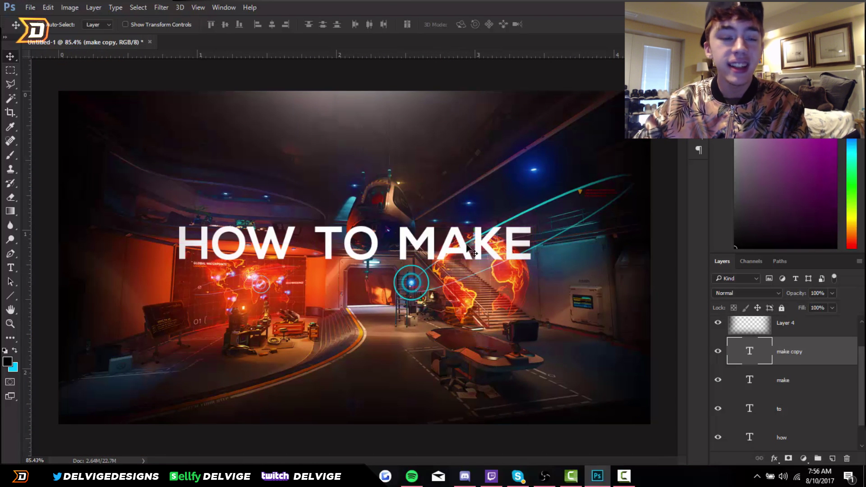
left_click_drag(472, 251, 472, 302)
key("t")
left_click_drag(400, 298, 621, 303)
type("YOutube")
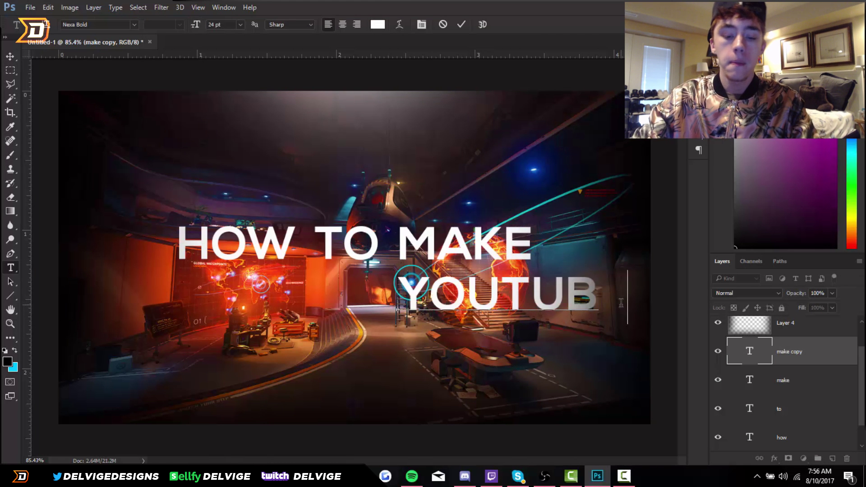
left_click(461, 25)
key("ctrl+t")
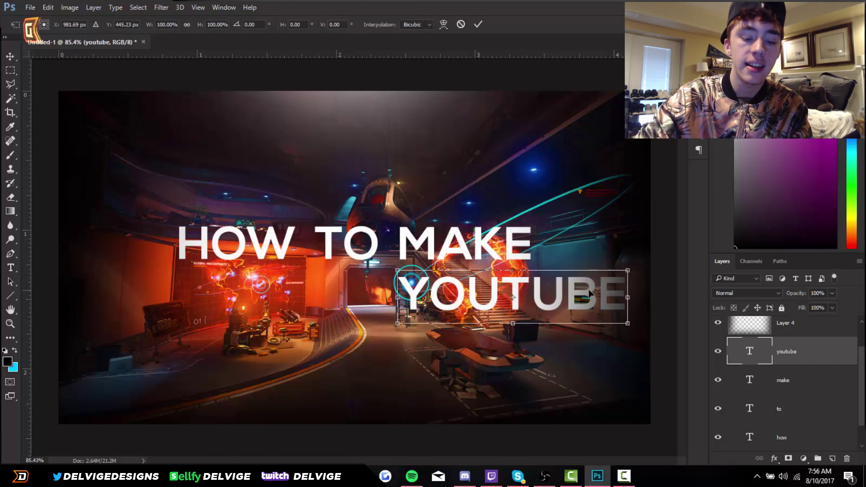
left_click_drag(594, 295, 433, 294)
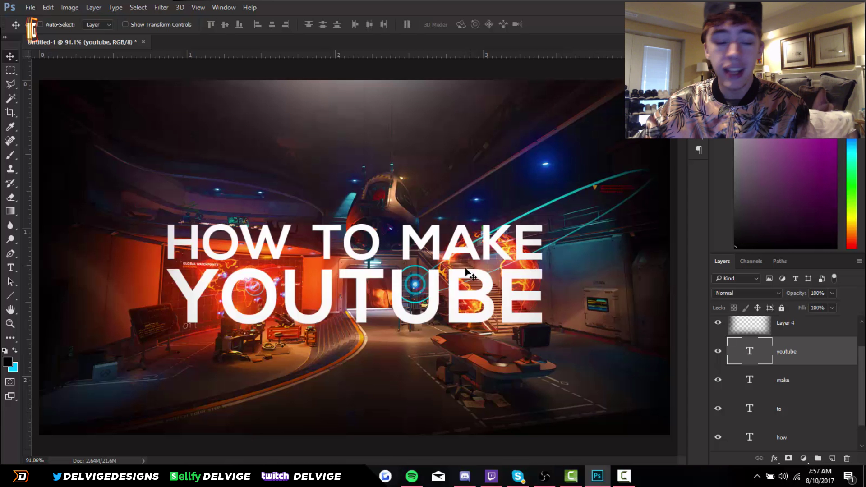
left_click_drag(500, 265, 501, 329)
Duplicate YOUTUBE as a third line and retype it as 'THUMBNAILS!'.
key("ctrl+z")
key("ctrl+j")
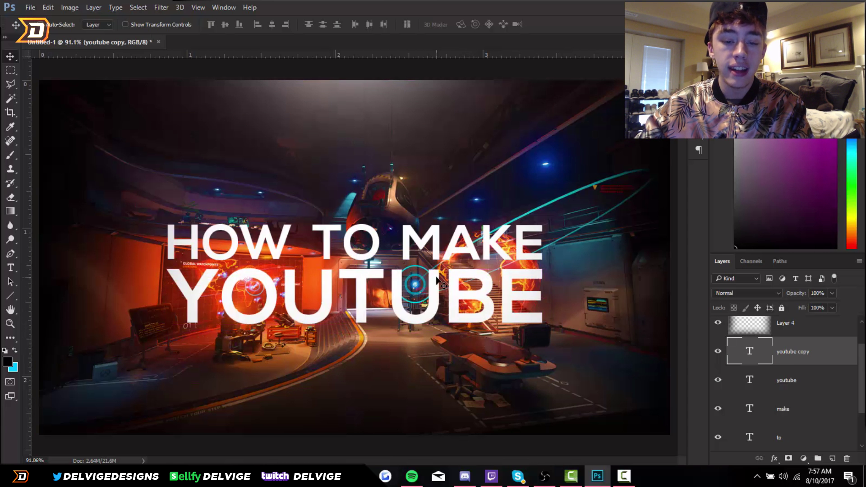
left_click_drag(432, 281, 434, 347)
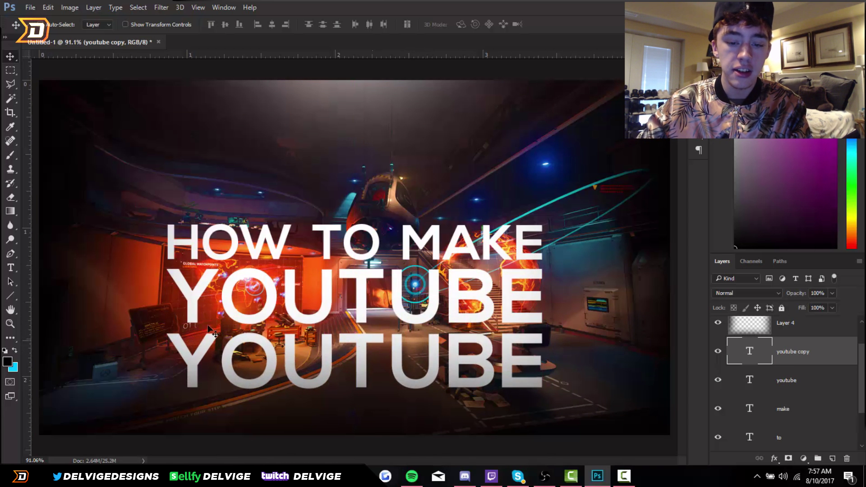
left_click(10, 268)
left_click_drag(178, 354, 541, 356)
key("BackSpace")
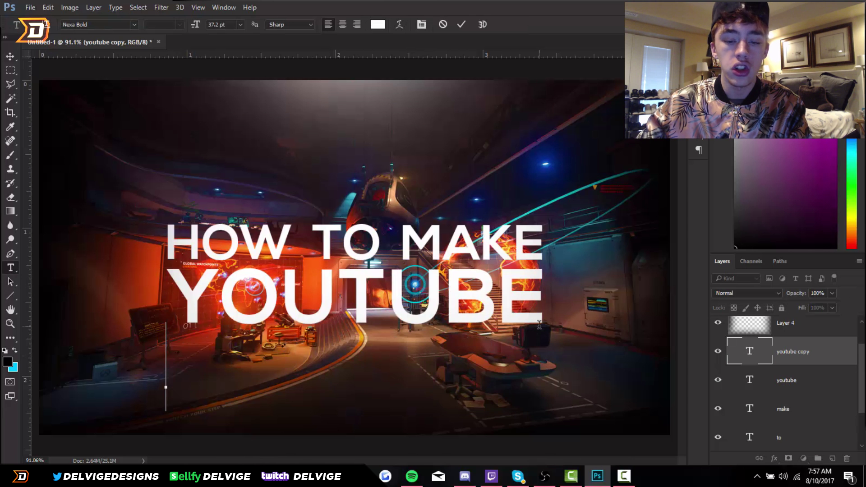
type("THUMBNAILS")
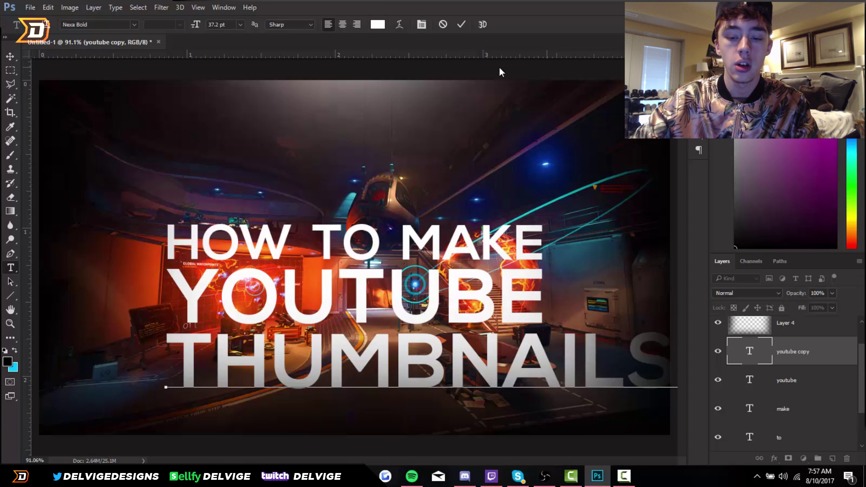
left_click(462, 25)
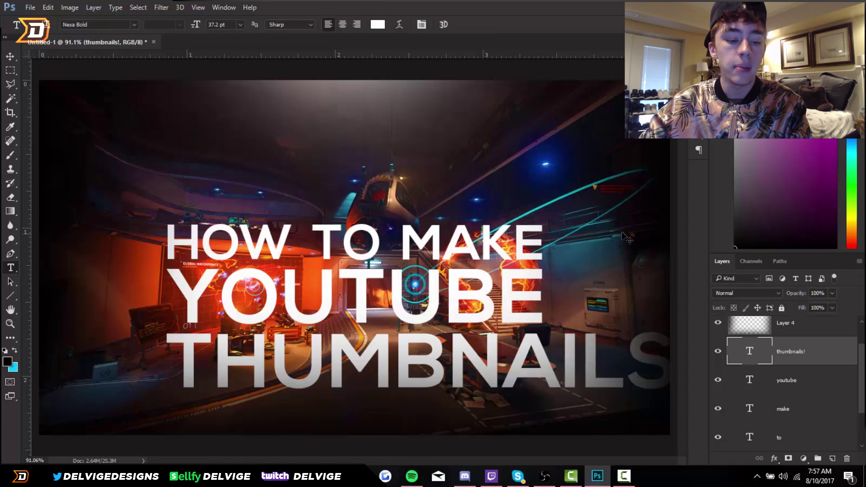
Centre the title on the canvas and reposition the block over the background.
key("v")
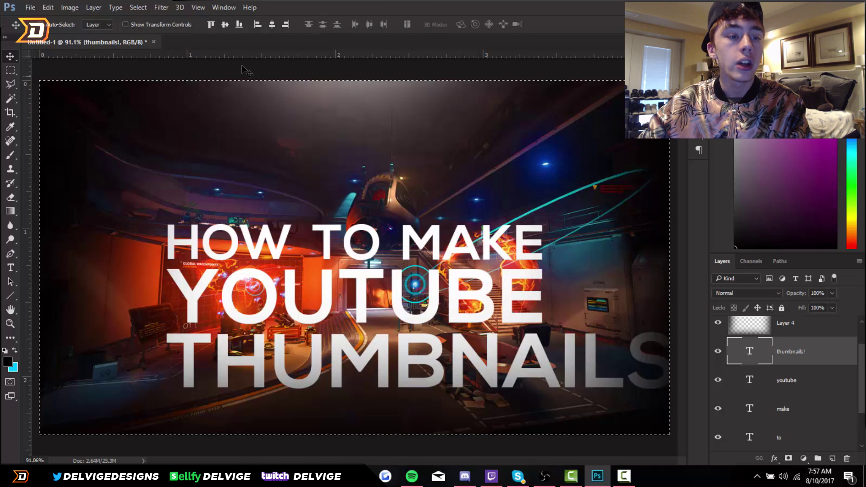
left_click(225, 25)
left_click_drag(525, 204, 449, 204)
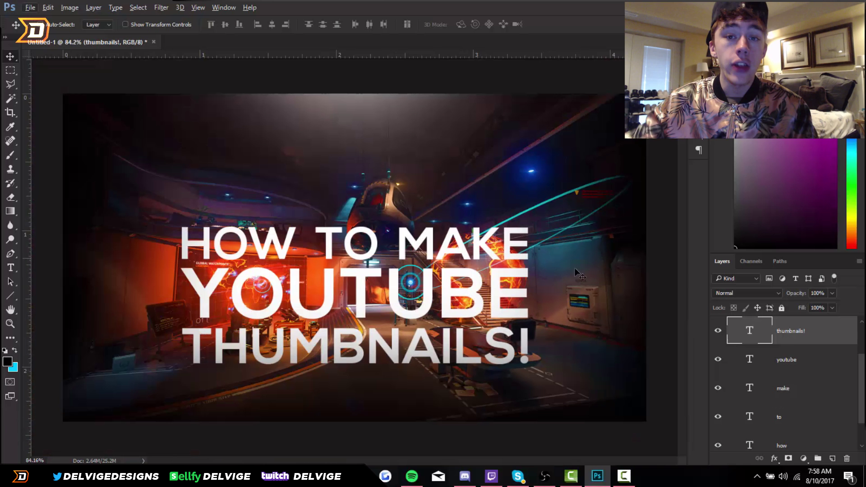
On a new layer, draw a rectangle over MAKE and fill it with cyan.
left_click(833, 458)
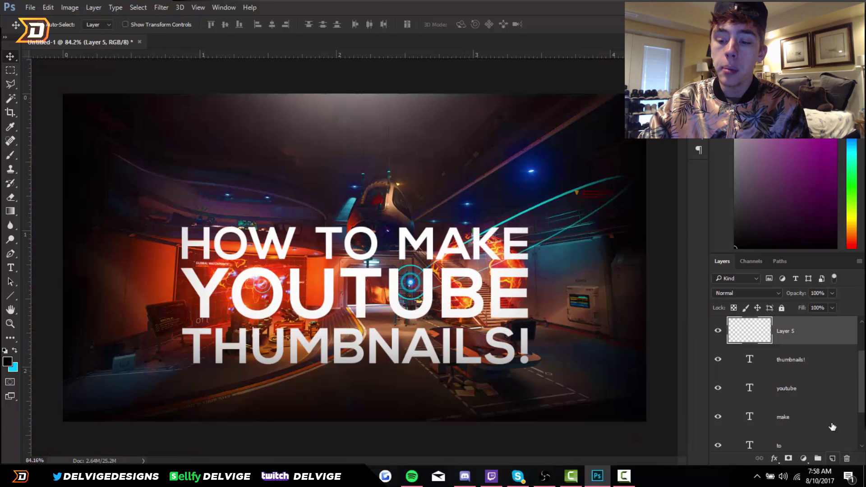
left_click(14, 70)
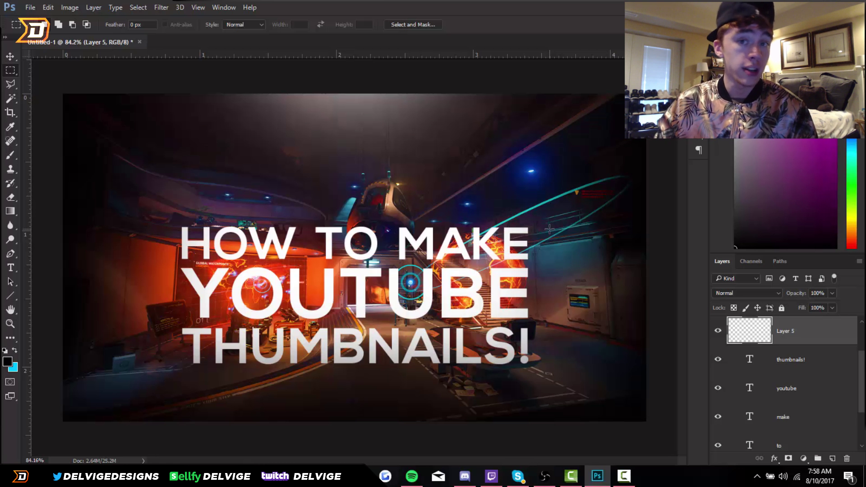
scroll(469, 252, "up", 5)
left_click_drag(263, 180, 616, 280)
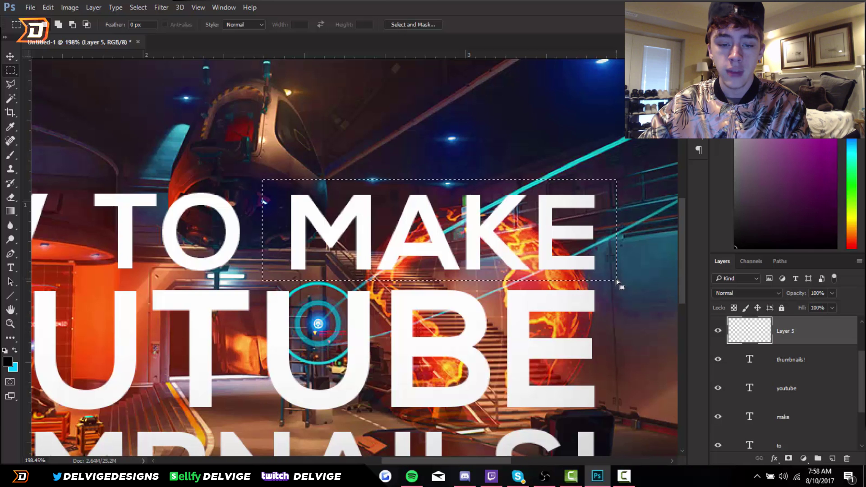
key("ctrl+BackSpace")
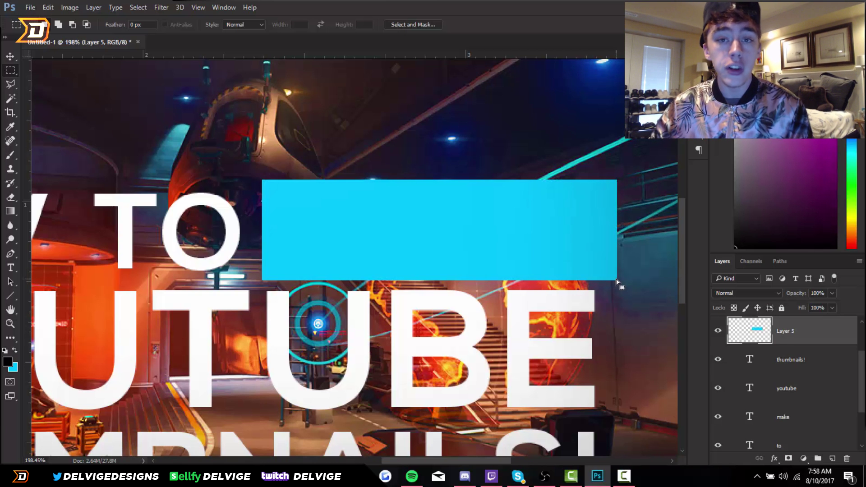
left_click(17, 368)
left_click(540, 113)
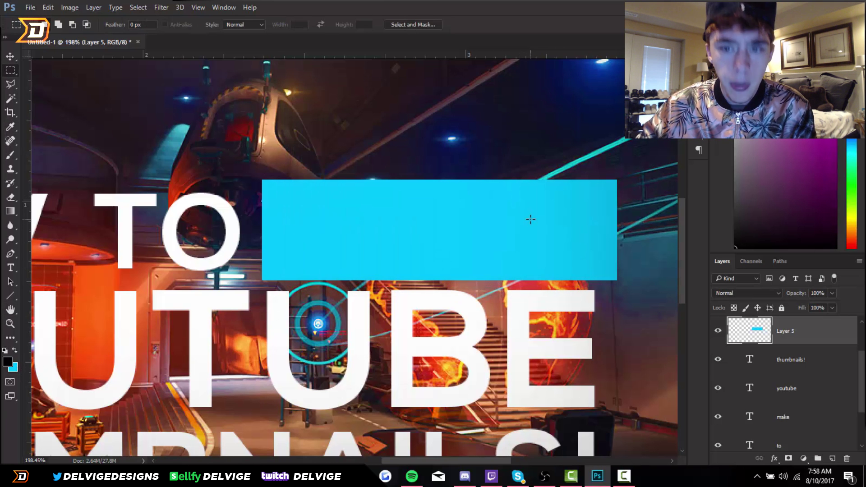
Move the cyan box layer below the make text layer.
key("ctrl+0")
left_click_drag(807, 334, 806, 431)
scroll(553, 171, "down", 3)
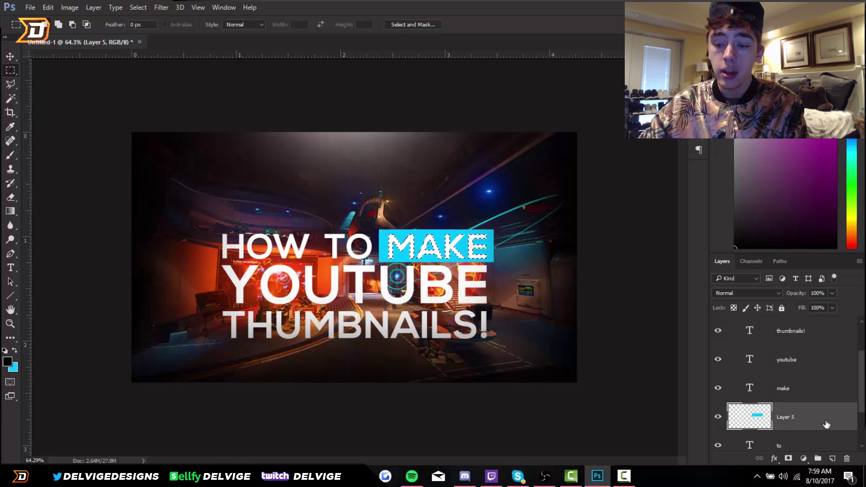
left_click(10, 56)
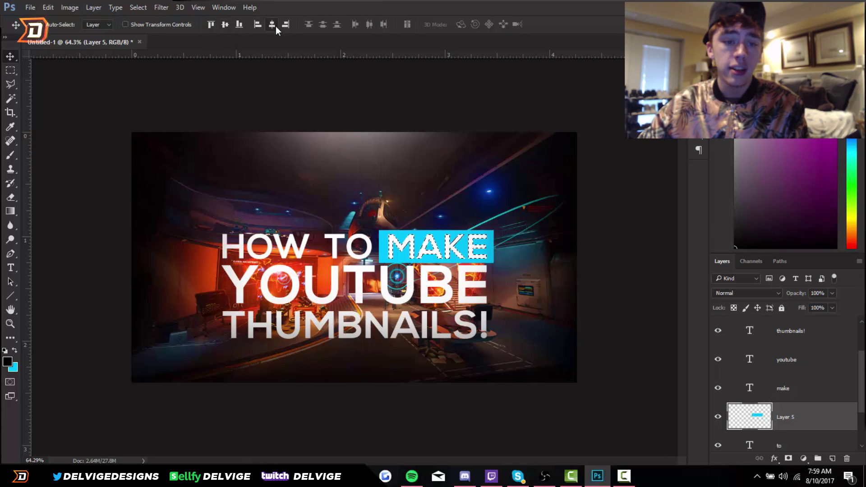
scroll(468, 241, "up", 3)
scroll(468, 242, "up", 2)
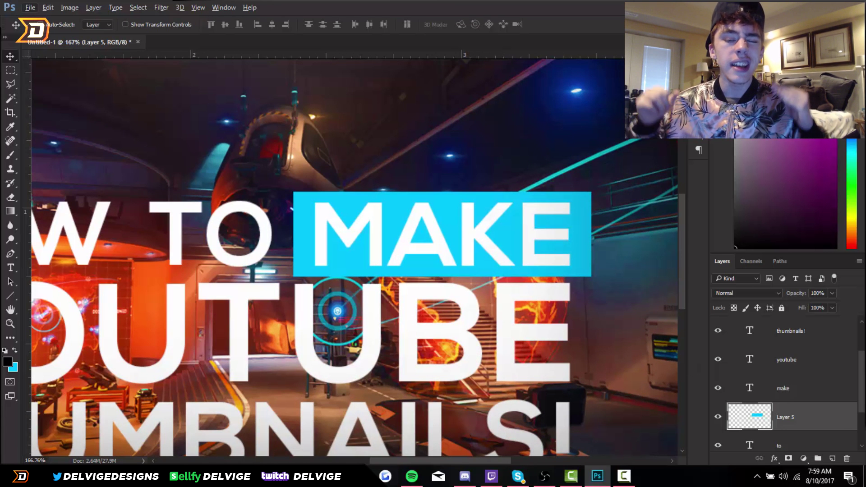
Add a Gradient Overlay to Layer 5's layer style and start editing its colours.
double_click(842, 427)
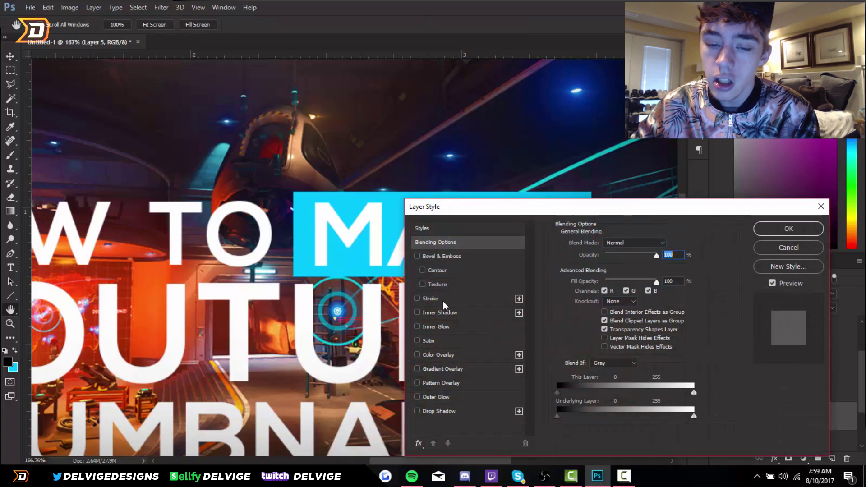
left_click(444, 369)
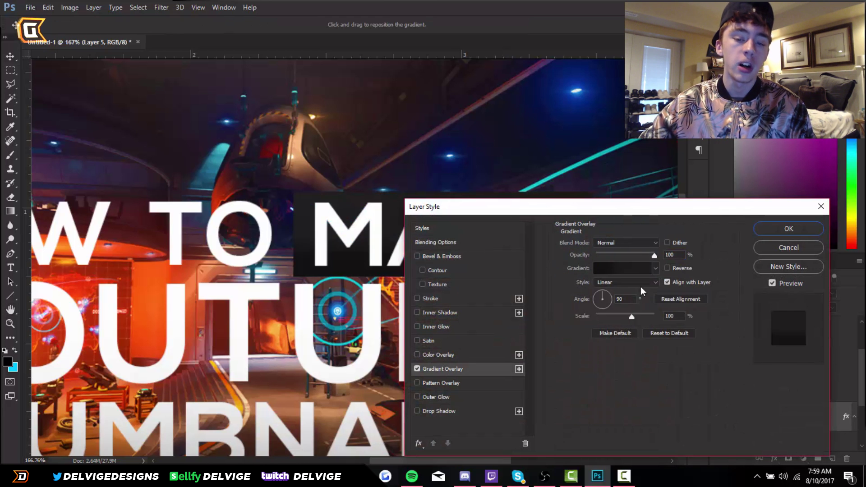
left_click(623, 267)
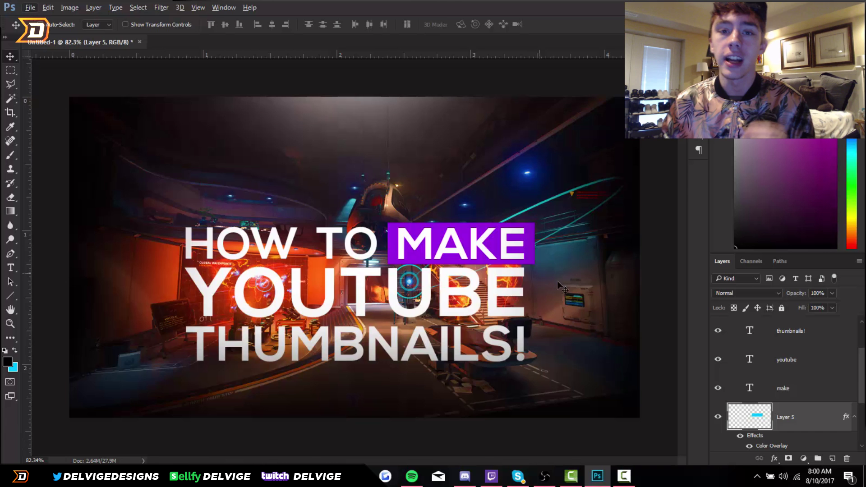
Fill a bar behind THUMBNAILS! on a new layer and paste the MAKE box's purple style onto it.
scroll(396, 292, "up", 2)
left_click(832, 458)
key("m")
left_click_drag(79, 336, 598, 402)
key("ctrl+BackSpace")
right_click(793, 416)
left_click(694, 203)
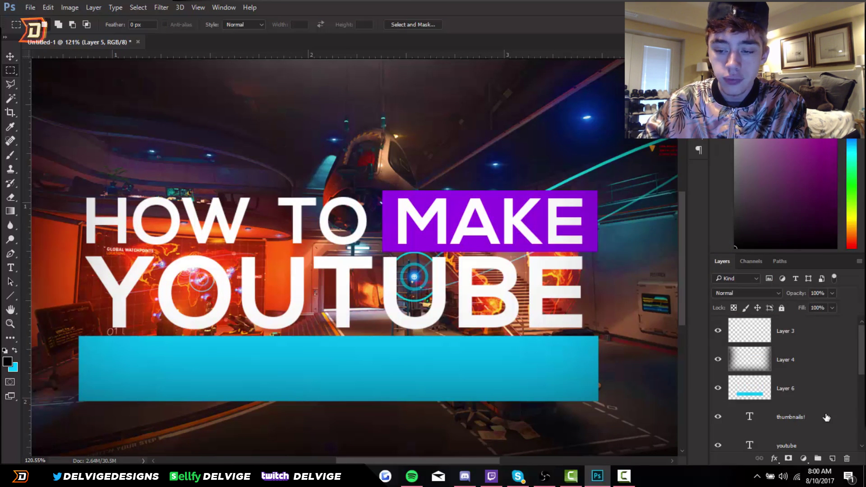
right_click(802, 388)
left_click(625, 305)
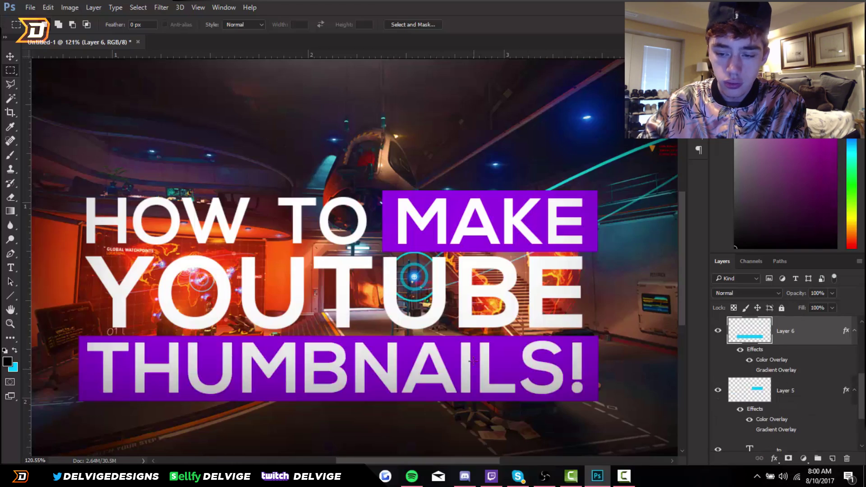
Shrink the purple bar behind THUMBNAILS! to fit the word.
scroll(803, 385, "up", 5)
key("v")
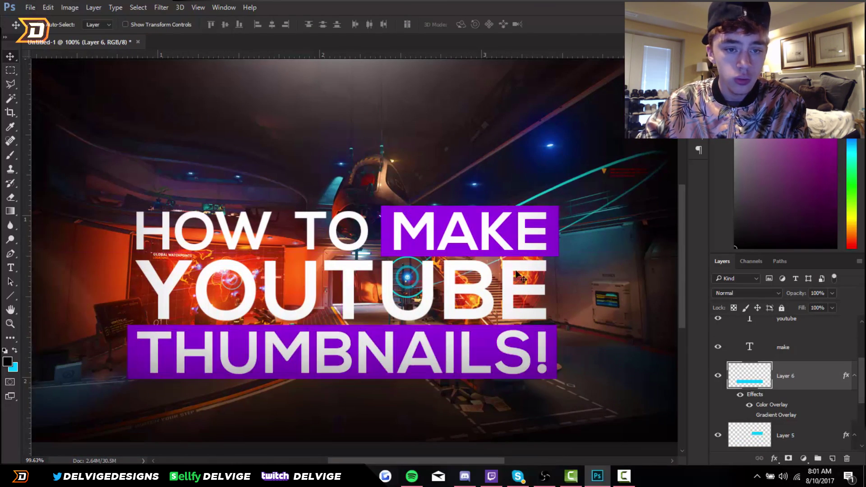
scroll(563, 301, "down", 4)
scroll(563, 301, "up", 4)
scroll(499, 272, "down", 4)
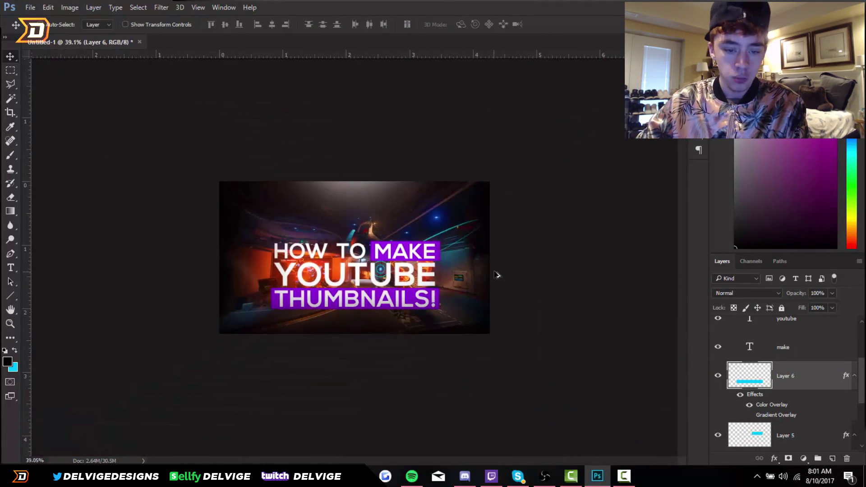
scroll(519, 287, "up", 4)
scroll(518, 287, "down", 3)
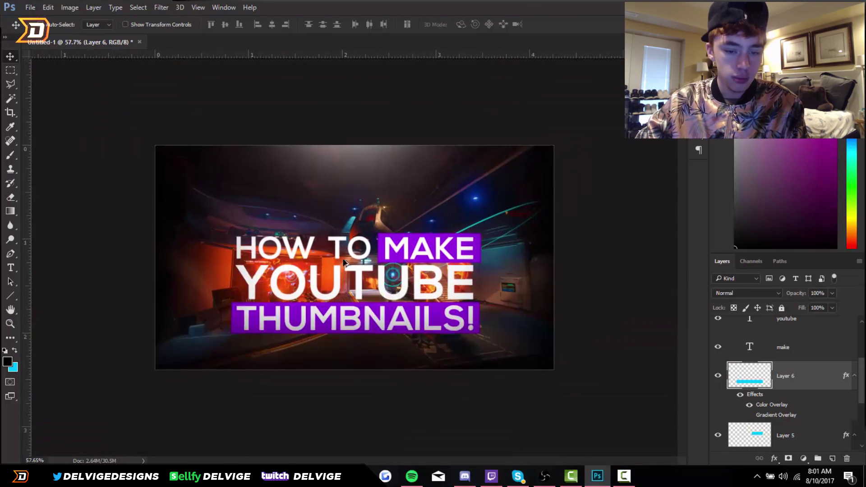
scroll(427, 289, "up", 2)
scroll(739, 396, "up", 1)
left_click(812, 319)
scroll(423, 356, "up", 3)
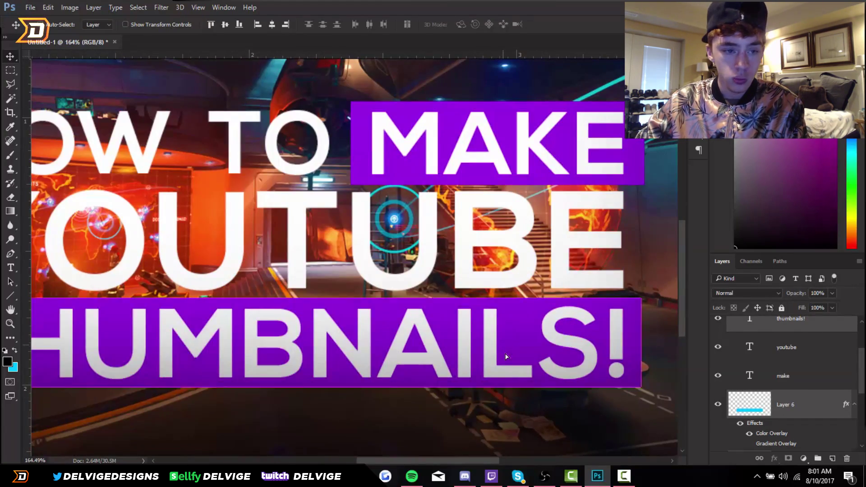
scroll(424, 356, "down", 3)
scroll(572, 324, "up", 5)
key("ctrl+t")
left_click_drag(571, 323, 532, 325)
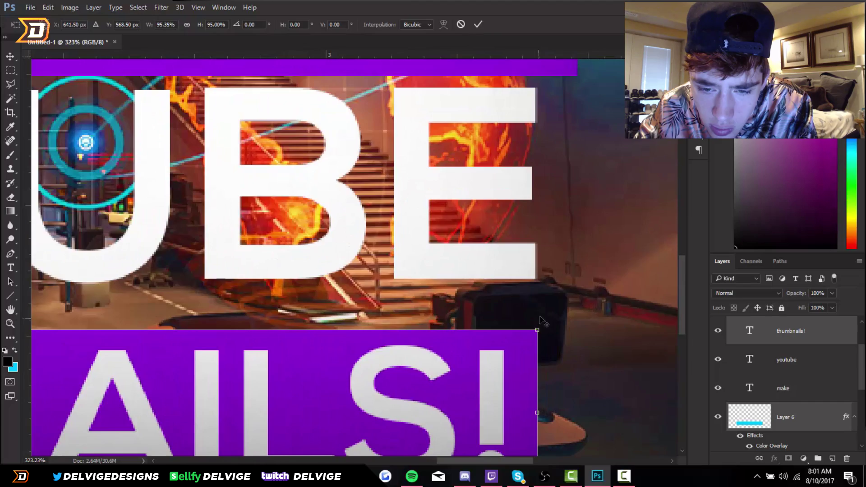
left_click(478, 24)
scroll(523, 361, "down", 5)
scroll(523, 361, "up", 3)
scroll(523, 361, "down", 3)
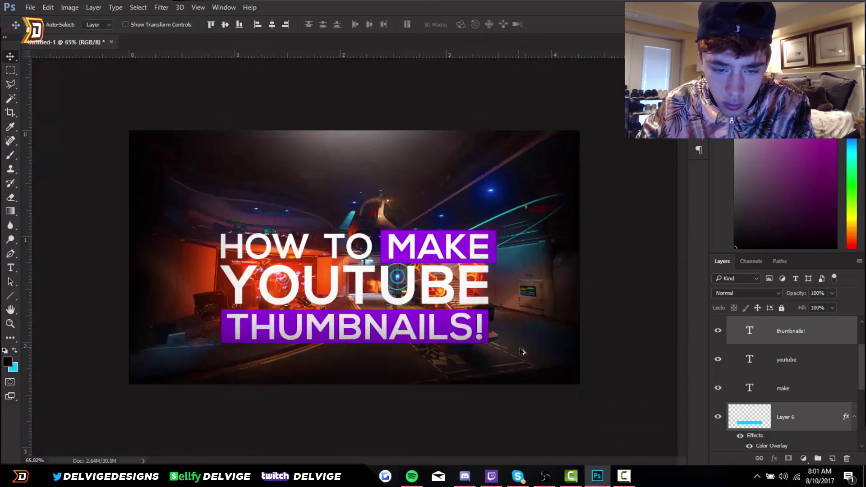
scroll(523, 360, "up", 3)
Resize the purple box behind MAKE to fit the word.
left_click(806, 388)
scroll(806, 360, "up", 2)
scroll(807, 344, "down", 2)
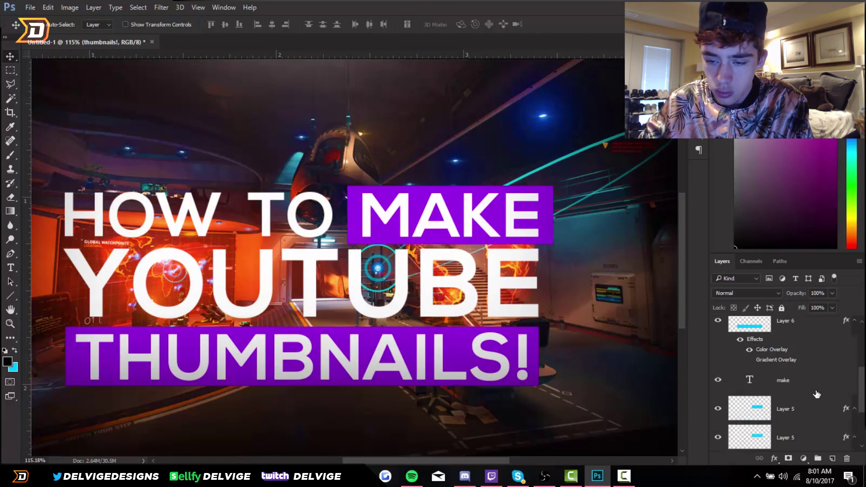
scroll(560, 224, "up", 5)
key("ctrl+t")
left_click_drag(566, 119, 525, 134)
key("Return")
scroll(528, 247, "down", 6)
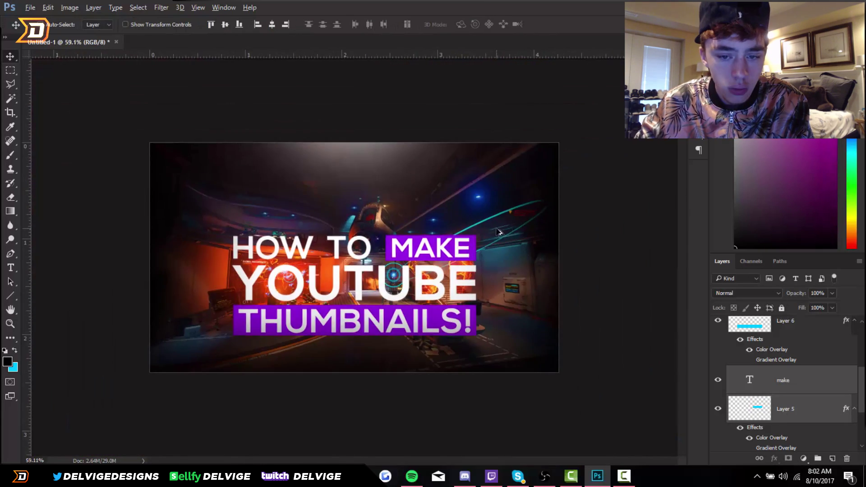
scroll(509, 247, "up", 3)
scroll(496, 246, "down", 4)
scroll(489, 240, "up", 4)
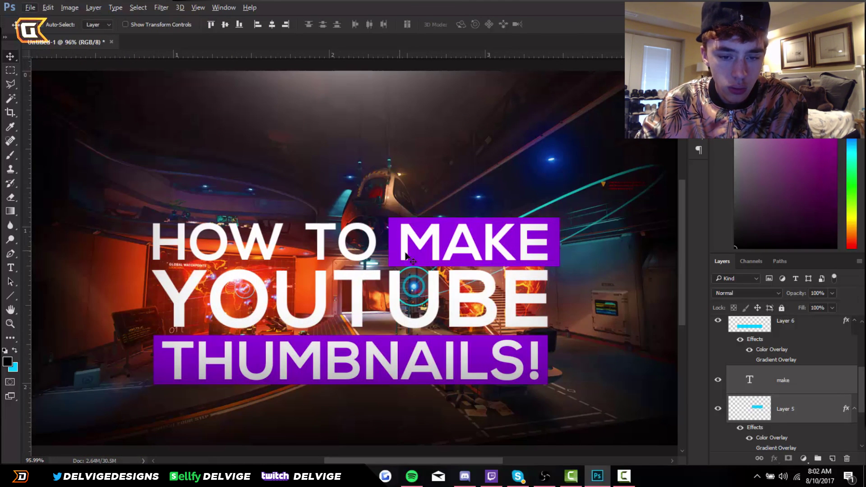
scroll(791, 397, "down", 2)
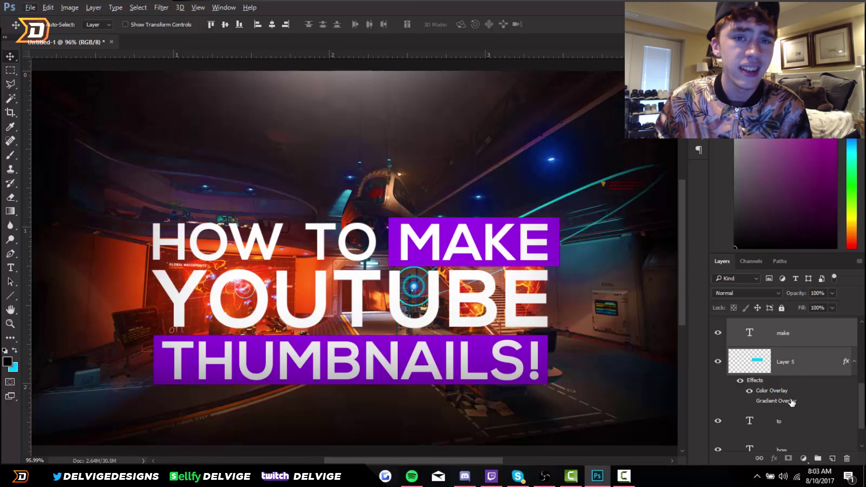
Change the font of the words HOW and TO to Nexa Light.
scroll(802, 397, "down", 3)
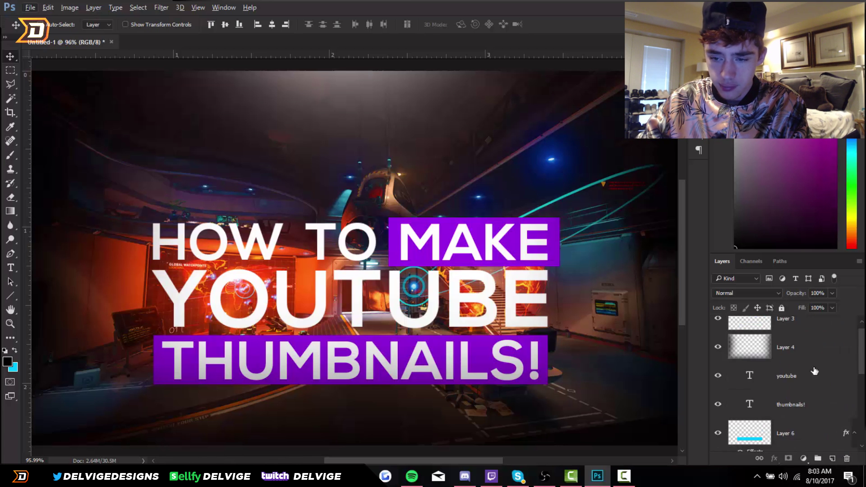
scroll(811, 383, "up", 3)
scroll(812, 382, "down", 1)
scroll(343, 253, "up", 3)
double_click(749, 420)
left_click(134, 24)
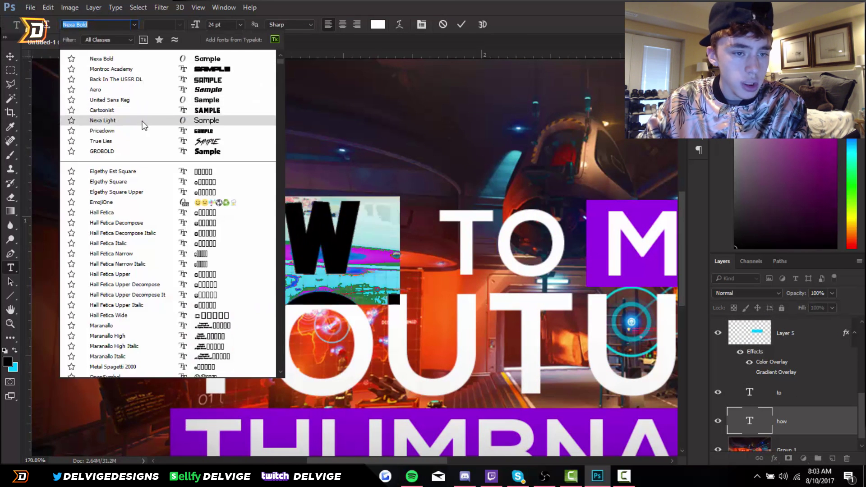
left_click(141, 126)
double_click(460, 254)
left_click(134, 24)
left_click(141, 125)
scroll(296, 285, "down", 4)
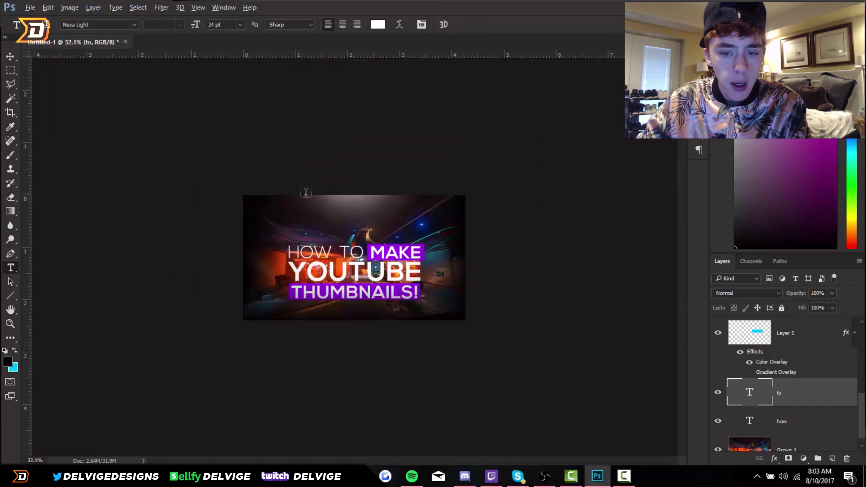
scroll(296, 285, "up", 4)
scroll(295, 285, "down", 3)
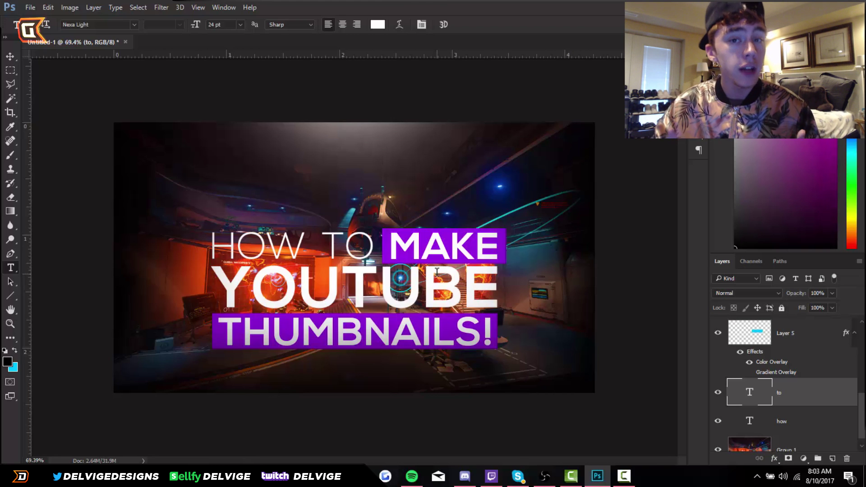
Fill the THUMBNAILS! letter selection on Layer 6 and hide the original thumbnails! text layer.
scroll(793, 395, "up", 4)
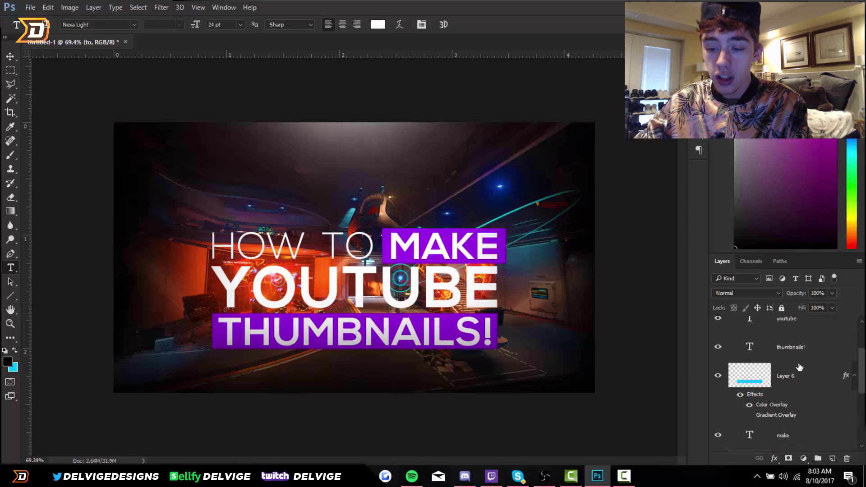
left_click(812, 357)
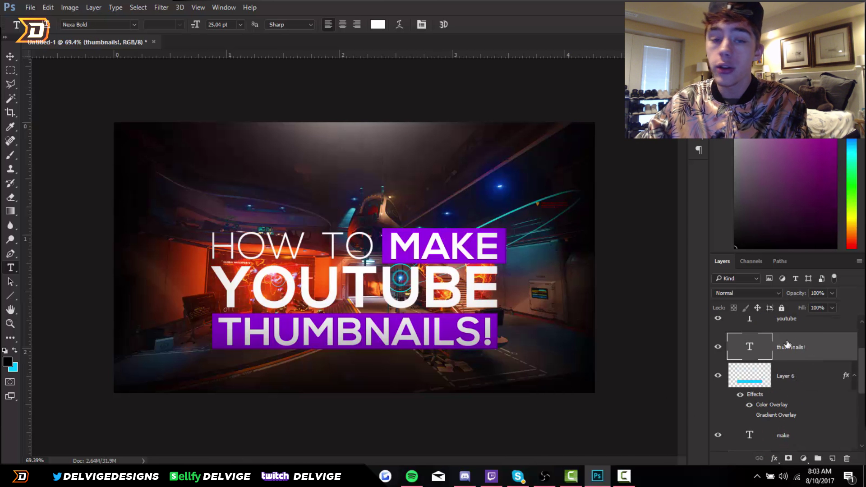
left_click(751, 350, "ctrl")
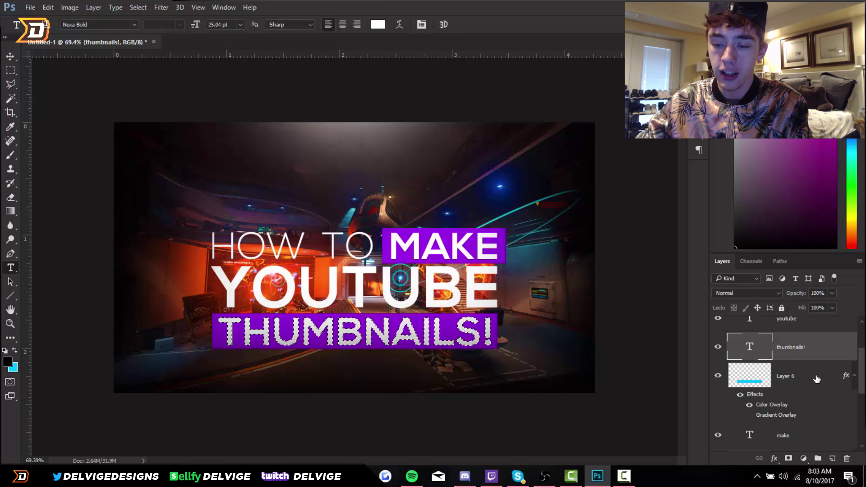
left_click(772, 373)
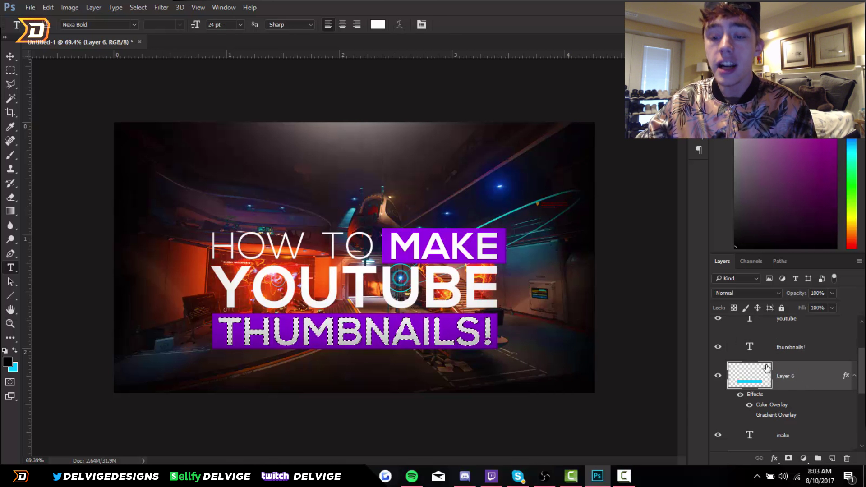
key("ctrl+BackSpace")
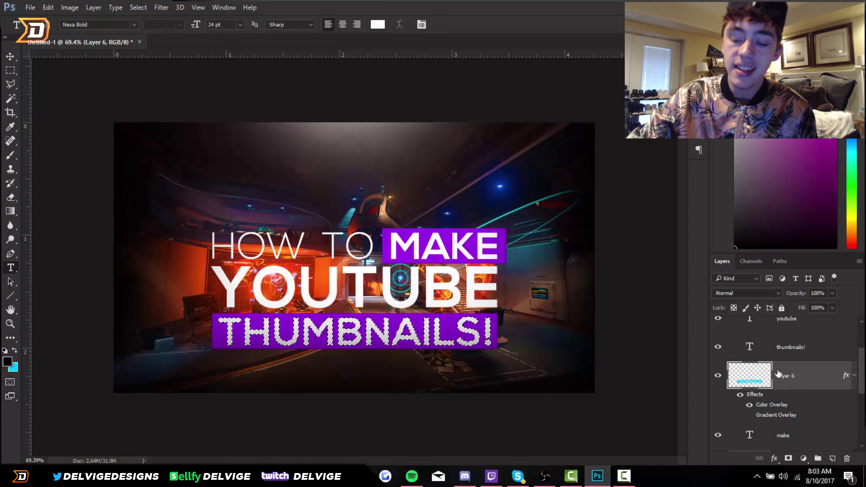
left_click(717, 347)
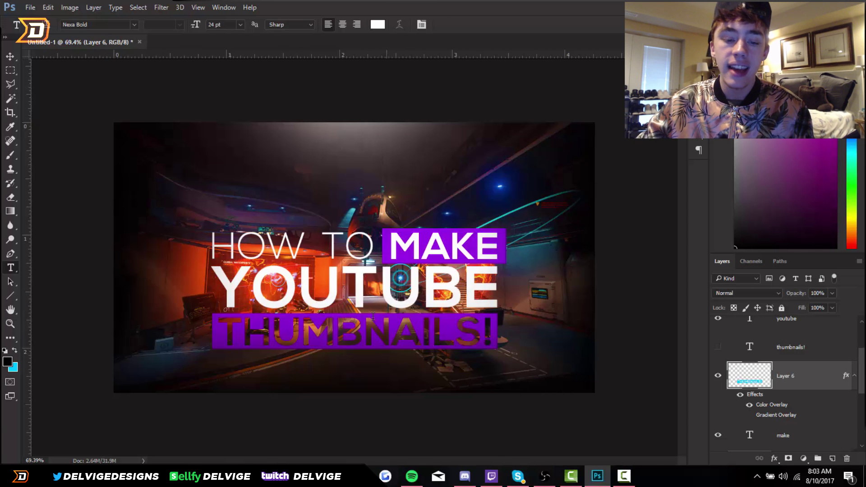
key("ctrl+d")
scroll(321, 343, "up", 3)
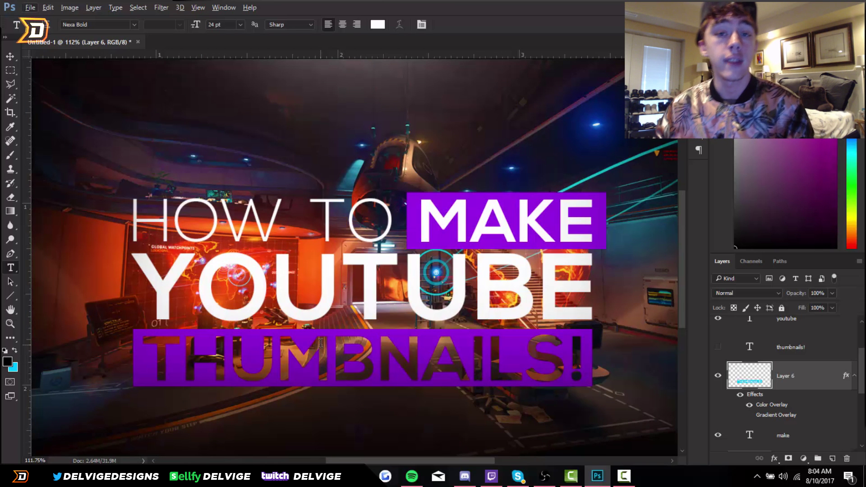
Rasterize the layer styles of all title layers from youtube down to how.
scroll(321, 342, "down", 3)
scroll(815, 394, "up", 2)
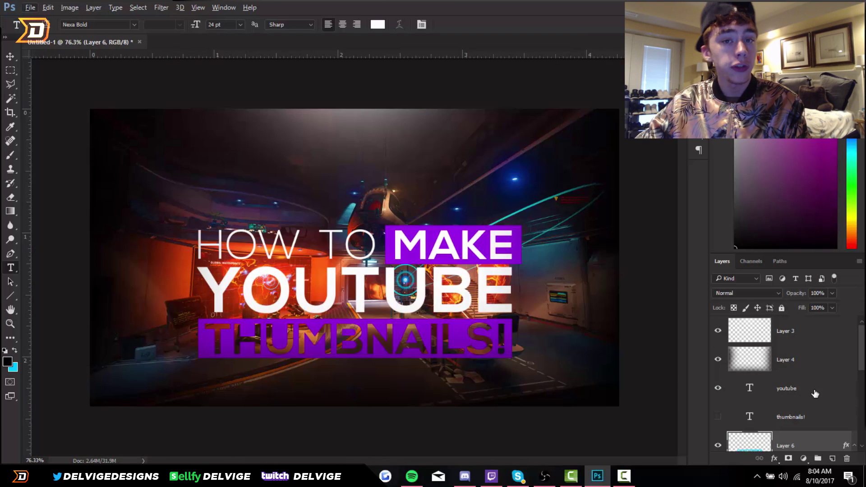
left_click(814, 394)
scroll(812, 394, "down", 4)
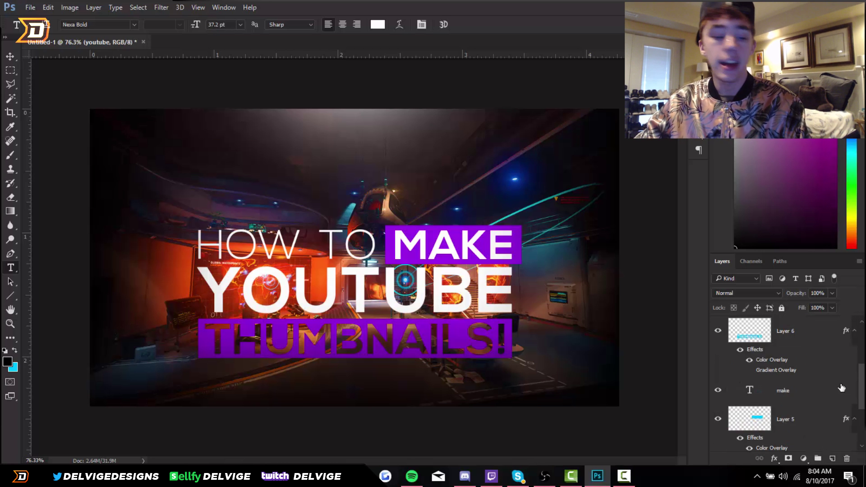
left_click(809, 434, "shift")
right_click(809, 434)
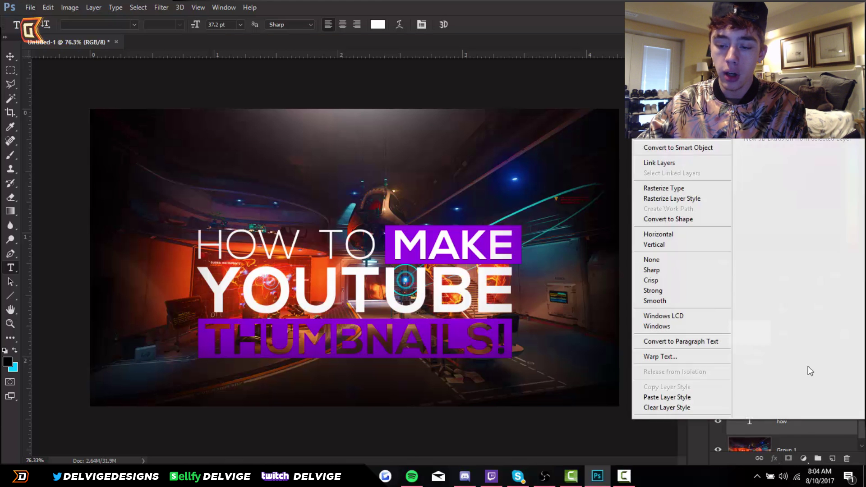
left_click(701, 200)
Merge the selected title layers into one youtube layer and add an empty layer above it.
right_click(731, 404)
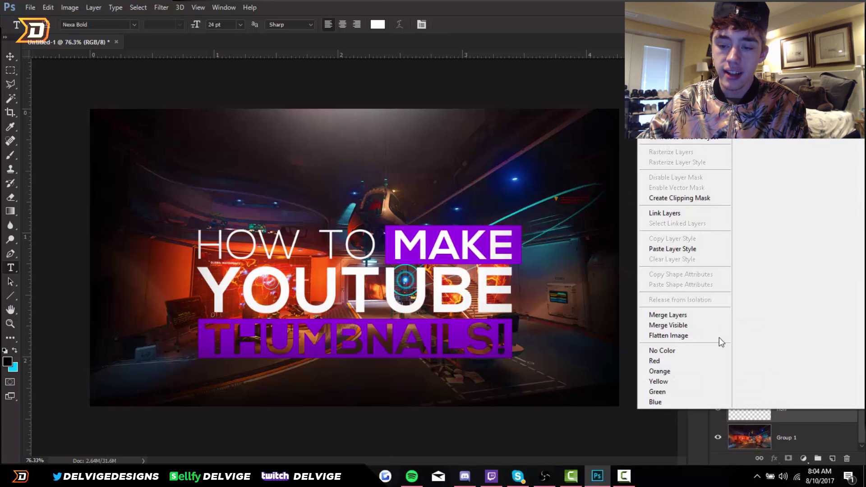
left_click(691, 315)
left_click(712, 387)
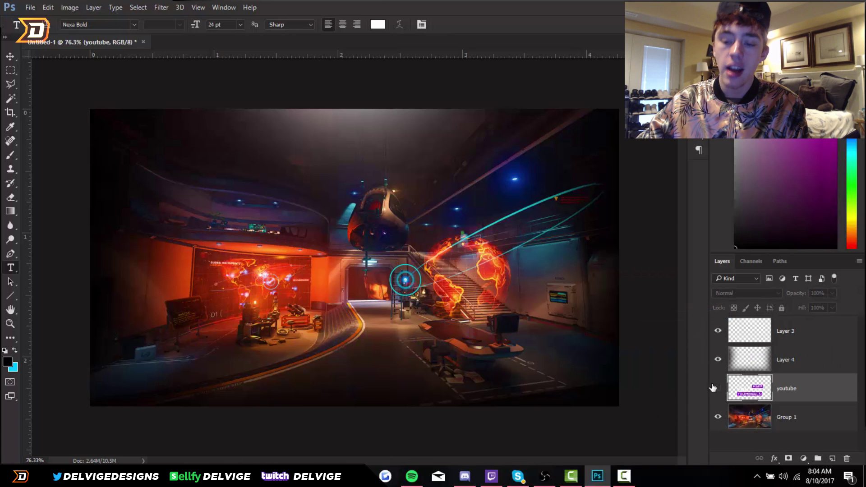
left_click(712, 388)
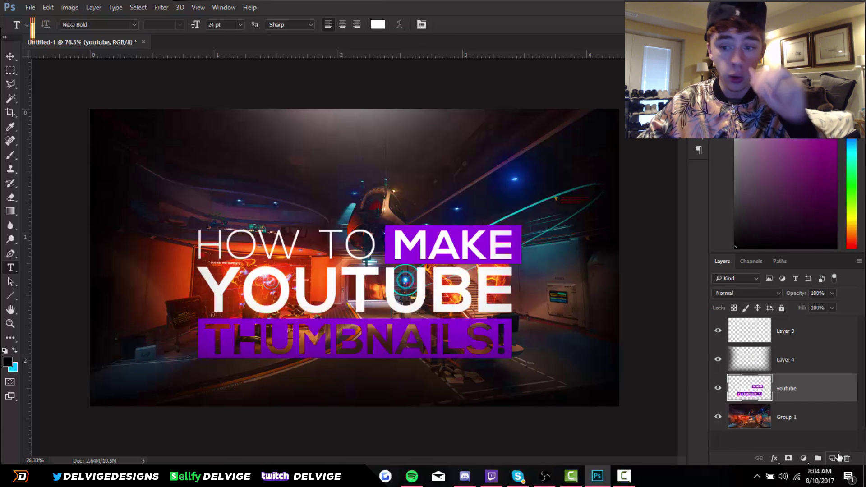
left_click(832, 458)
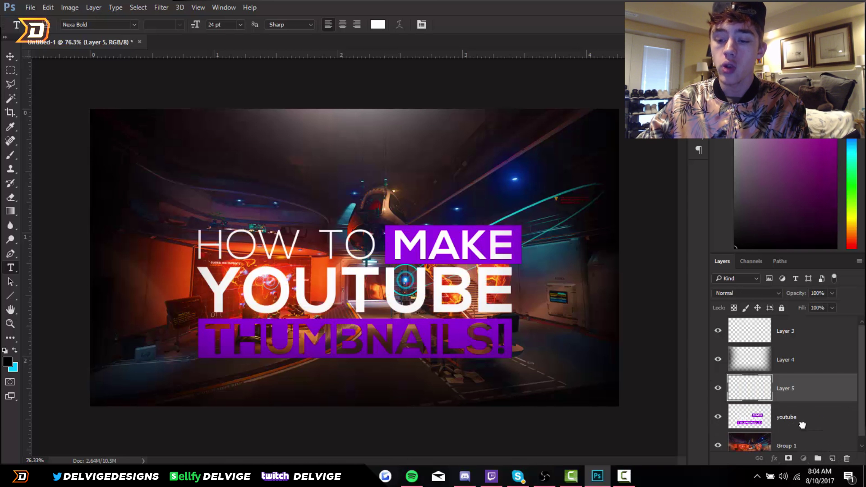
Fill the title selection, expanded by 20 px, with cyan on Layer 5 below youtube.
left_click_drag(801, 425, 802, 425)
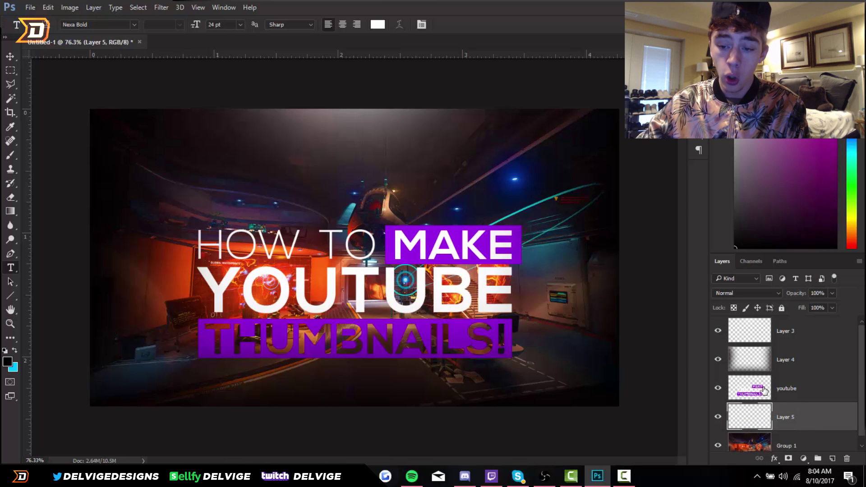
left_click(762, 388, "ctrl")
left_click(146, 8)
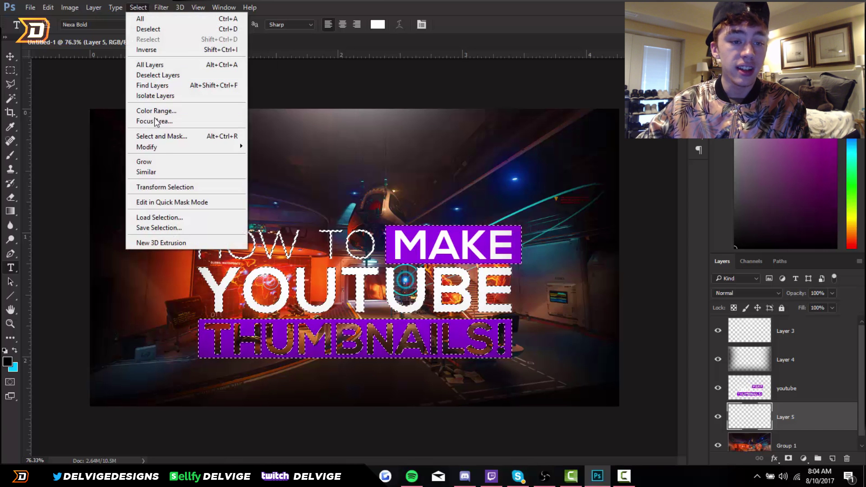
mouse_move(162, 145)
left_click(282, 167)
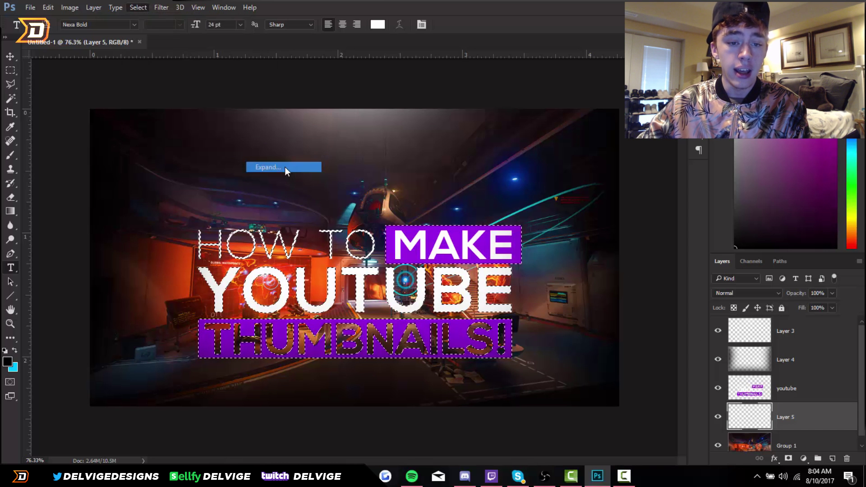
type("20")
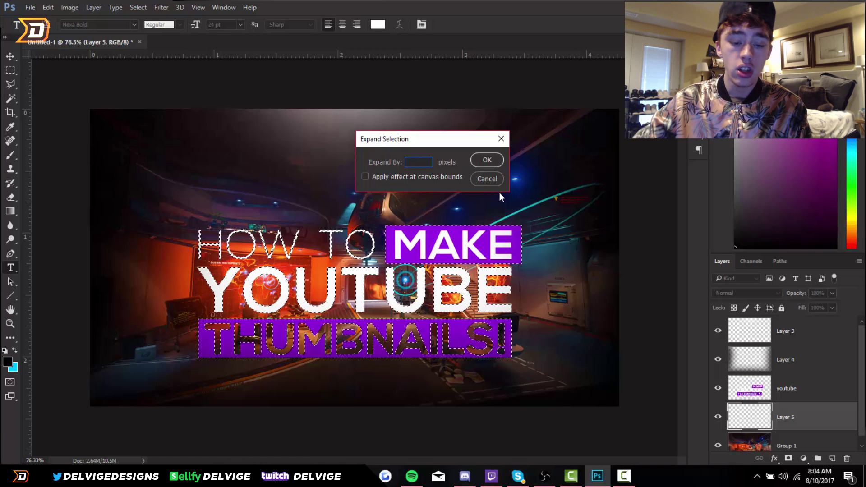
key("Return")
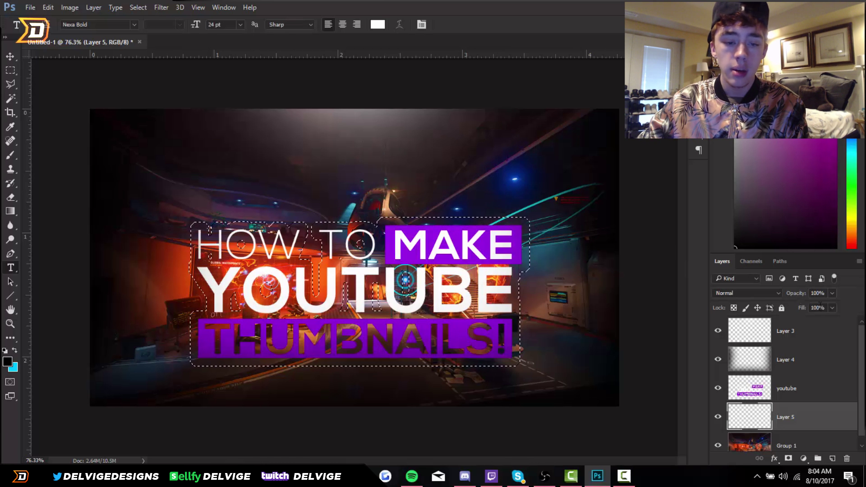
key("ctrl+BackSpace")
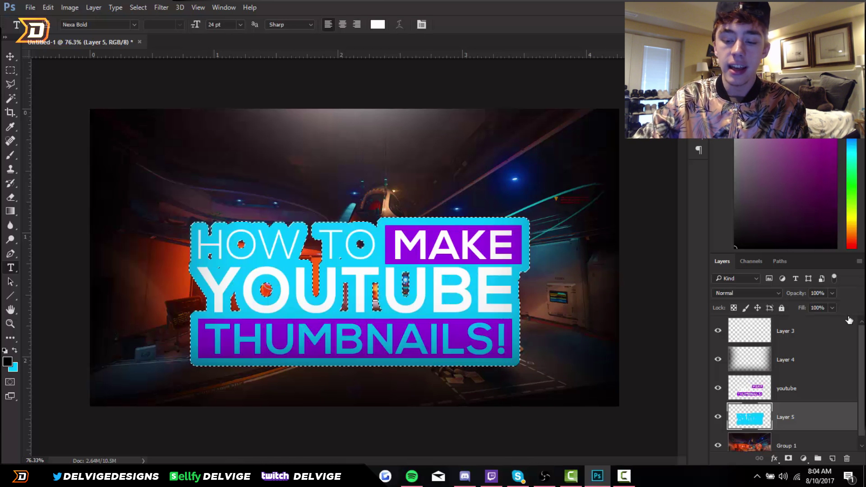
key("ctrl+d")
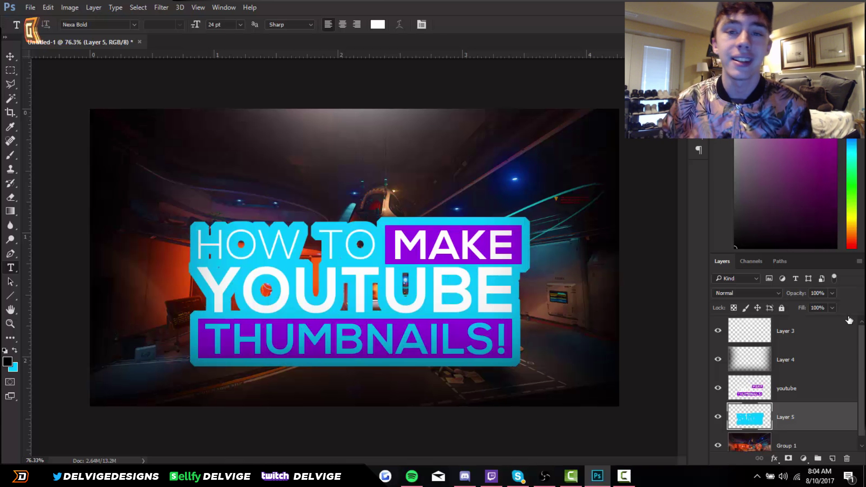
Add a Gradient Overlay with a dark preset to Layer 5's backing shape.
double_click(842, 428)
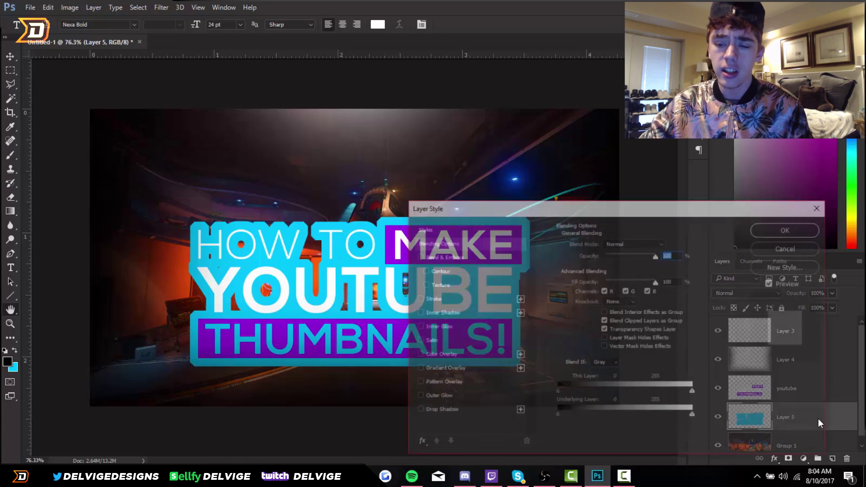
left_click(443, 369)
left_click(616, 268)
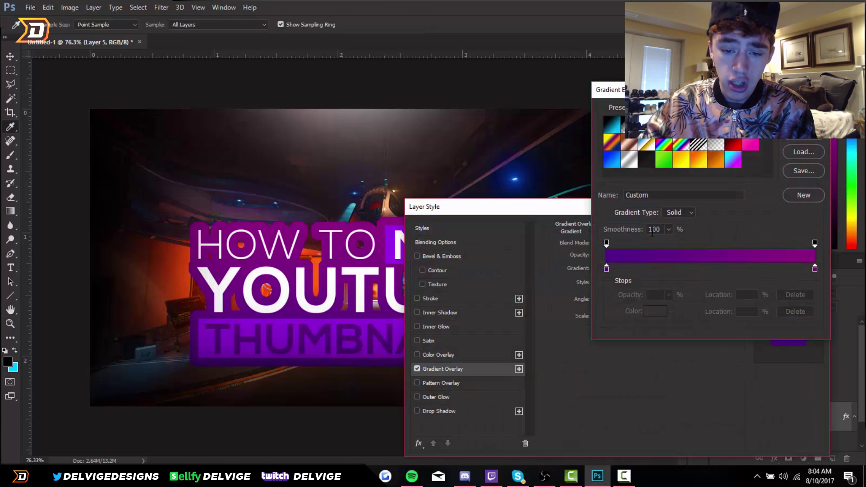
left_click(605, 121)
left_click(801, 130)
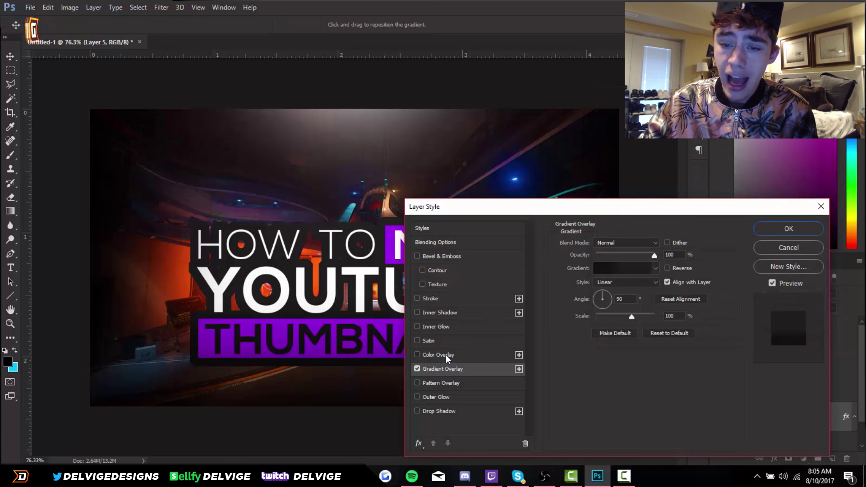
Add a Color Overlay in 000000 black and apply the layer effects.
left_click(439, 354)
left_click(668, 244)
type("000000")
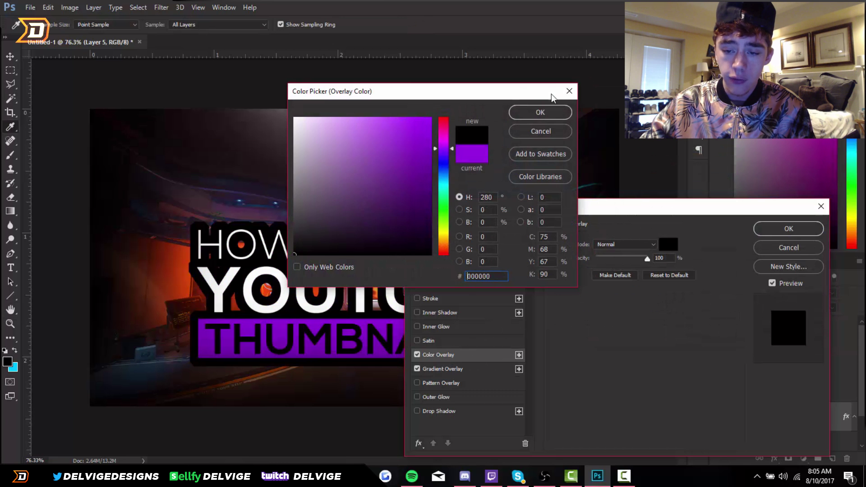
key("Return")
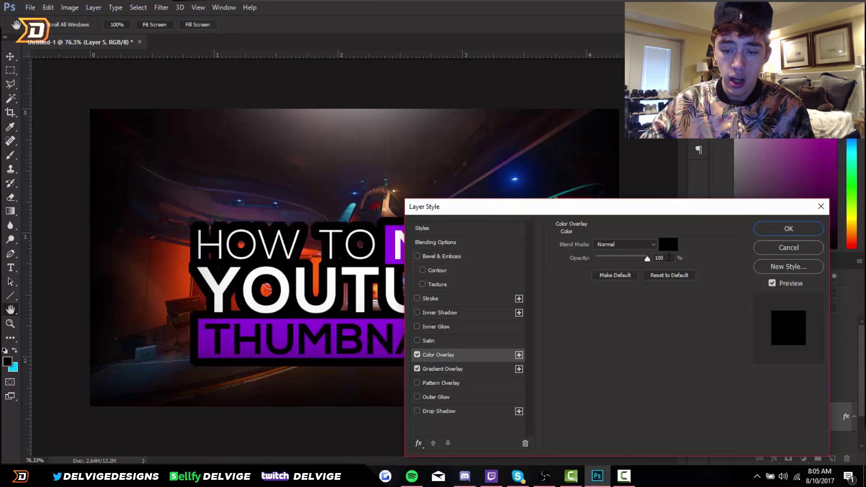
key("Return")
left_click(10, 84)
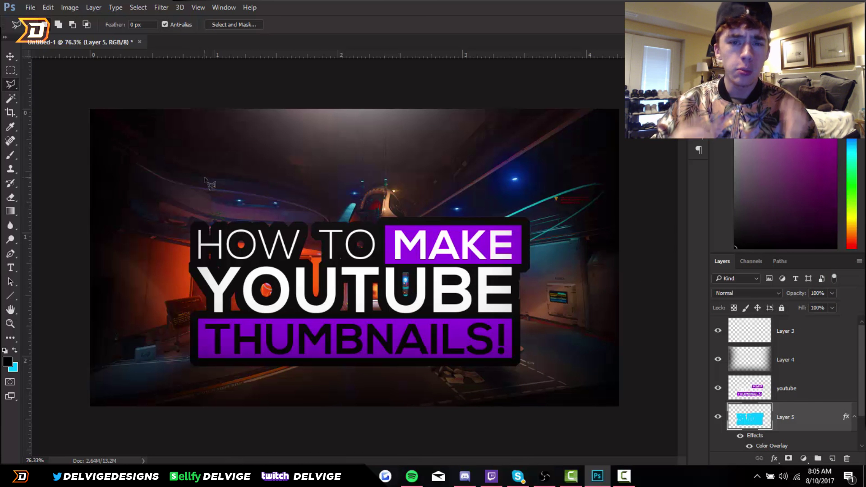
Zoom in on the backing shape's edges and draw a test triangular polygonal lasso selection.
scroll(333, 321, "up", 5)
scroll(334, 321, "up", 6)
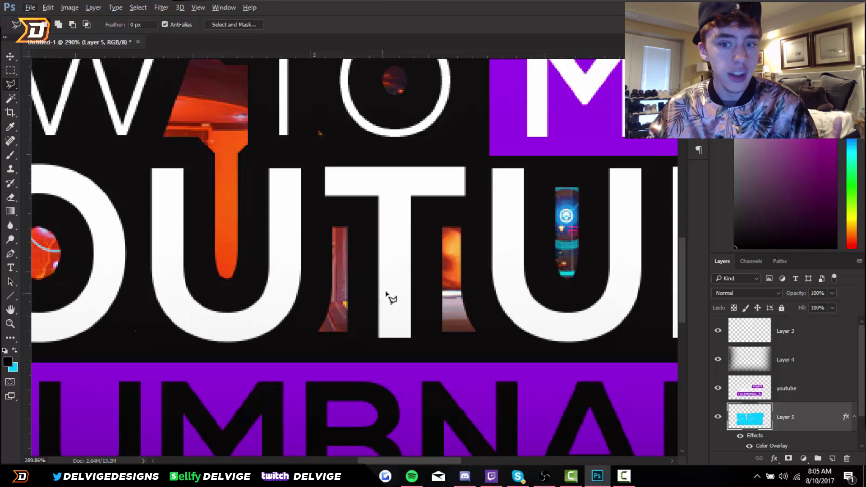
scroll(387, 293, "down", 6)
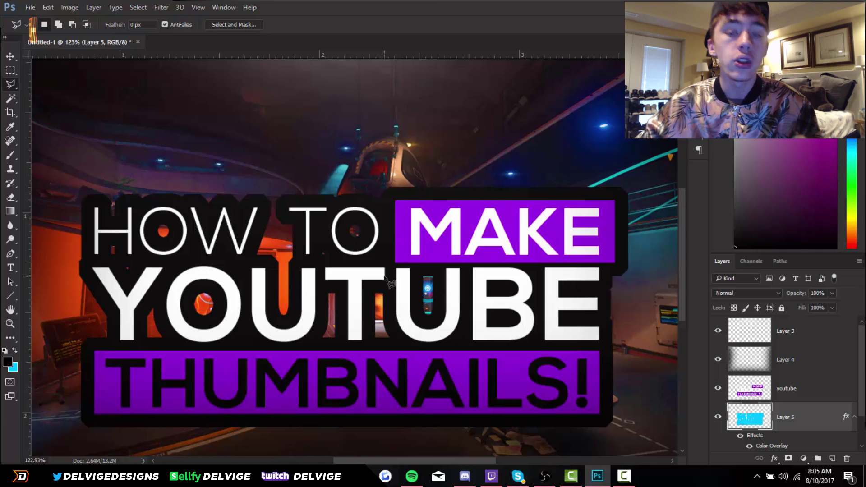
left_click(327, 139)
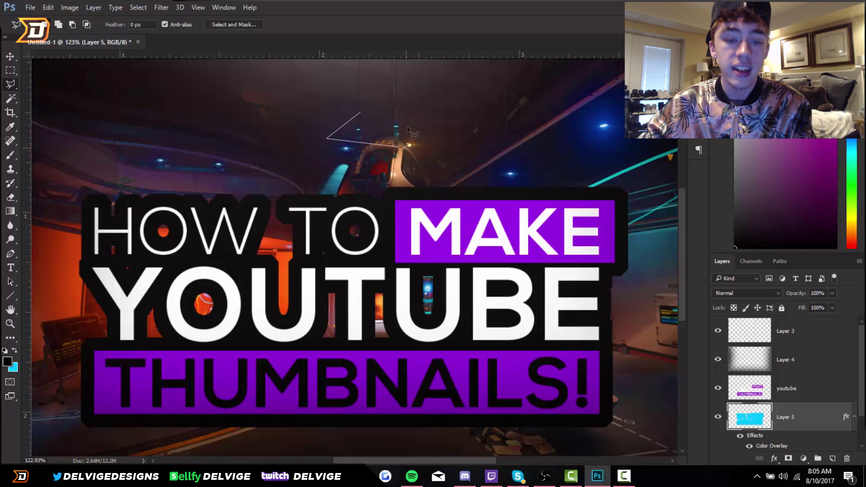
left_click(363, 109)
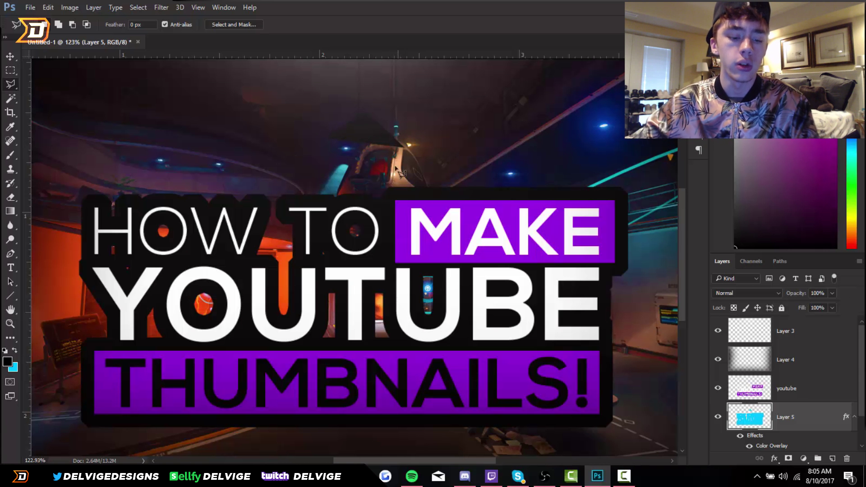
scroll(421, 232, "down", 3, "alt")
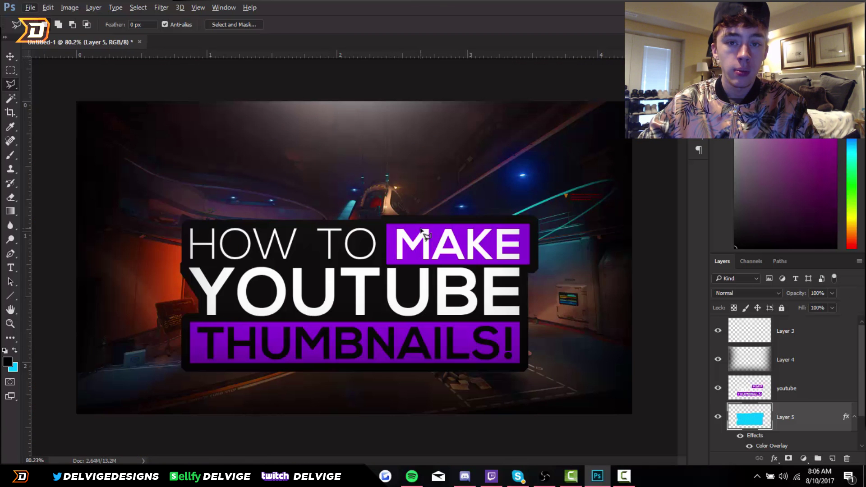
Add a 5 px white outside stroke to the black backing shape on Layer 5.
double_click(818, 412)
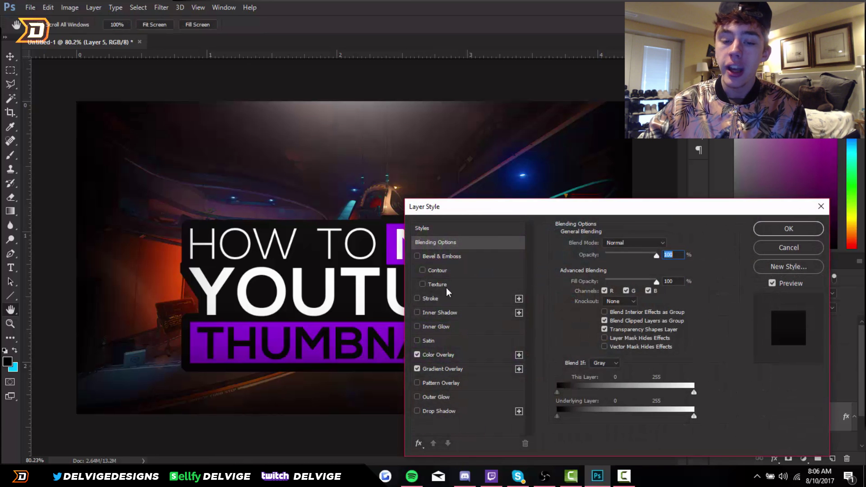
left_click(430, 298)
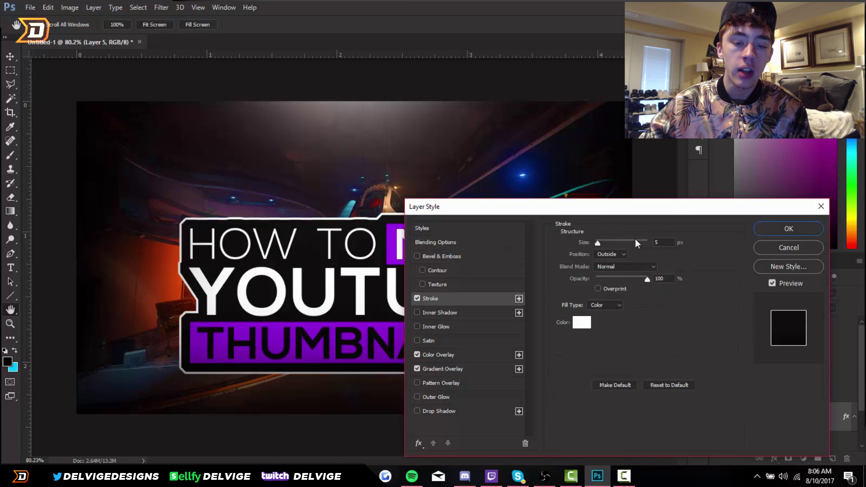
left_click(776, 232)
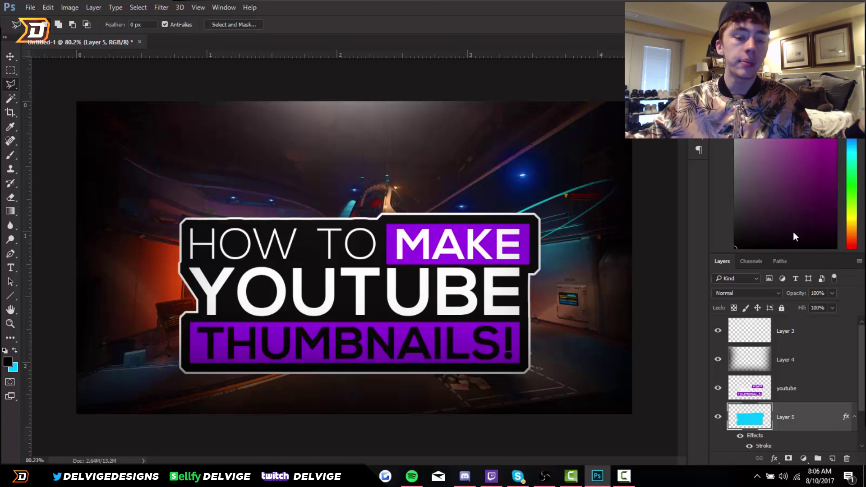
Add a Multiply drop shadow with distance 54 and size 58 to the black box.
double_click(810, 421)
left_click(440, 410)
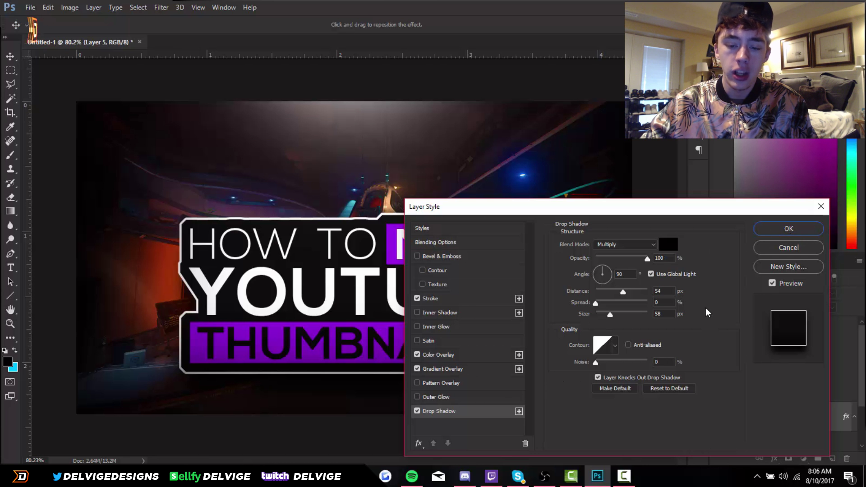
left_click(790, 229)
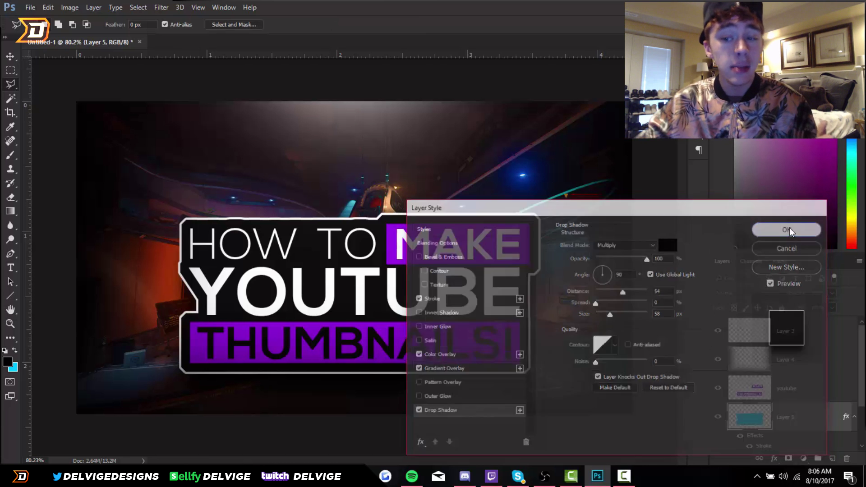
Add an Inner Glow effect to the youtube title text layer.
double_click(826, 391)
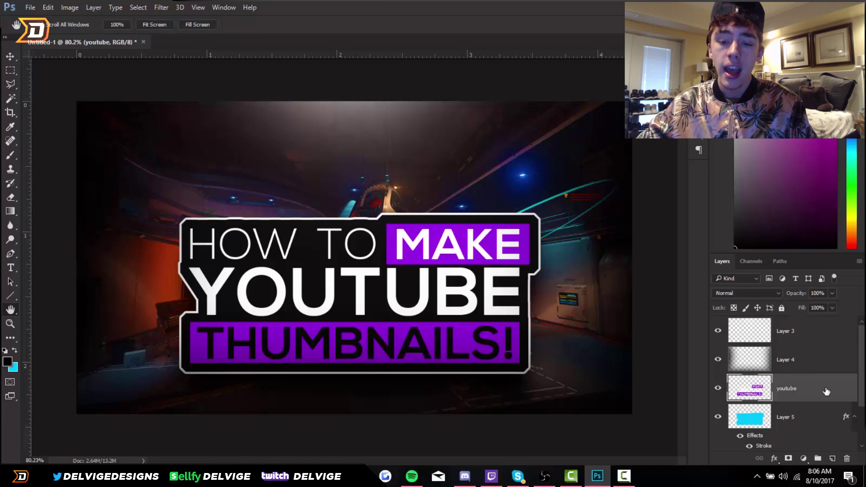
left_click(417, 326)
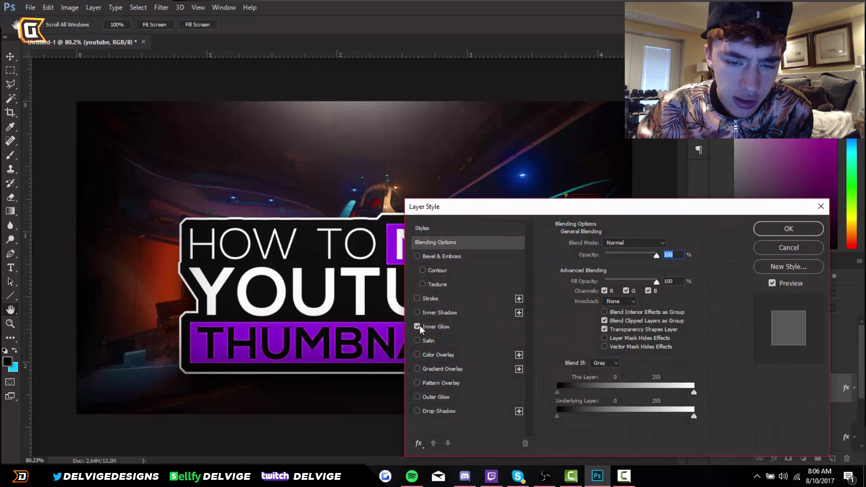
left_click(434, 326)
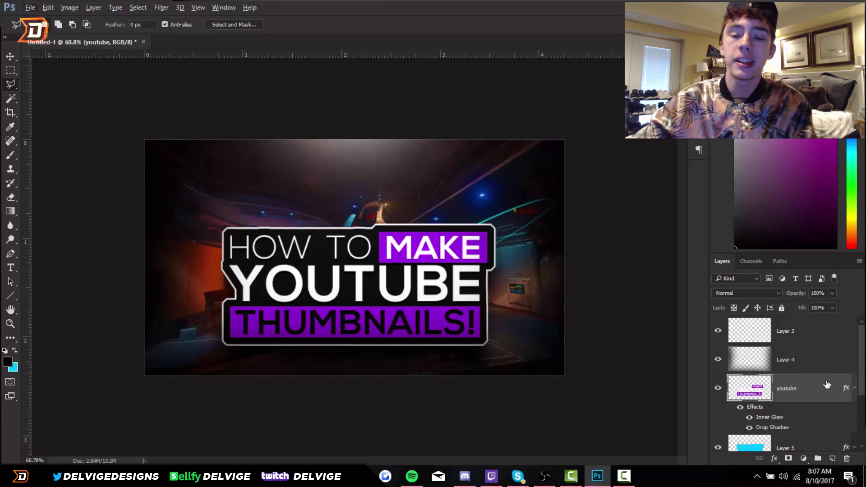
scroll(782, 370, "down", 2)
Rasterize Layer 5's style and merge the black box into the youtube layer.
left_click(807, 369)
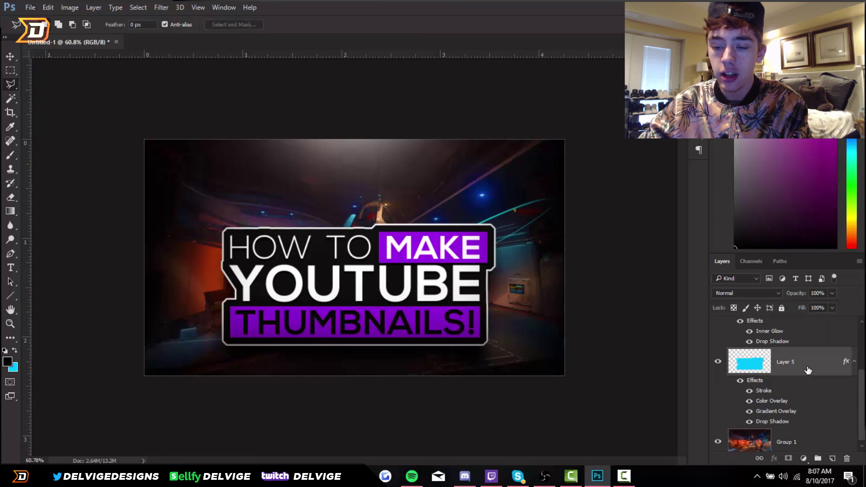
right_click(808, 370)
left_click(636, 218)
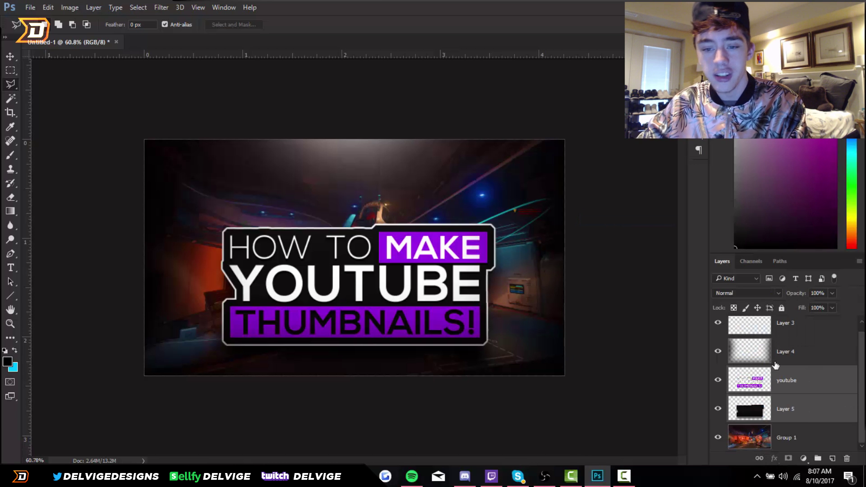
right_click(808, 408)
left_click(693, 315)
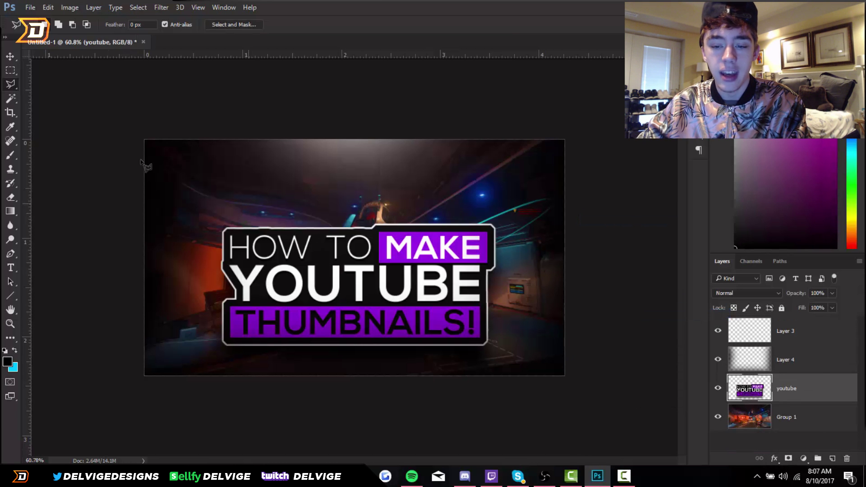
key("v")
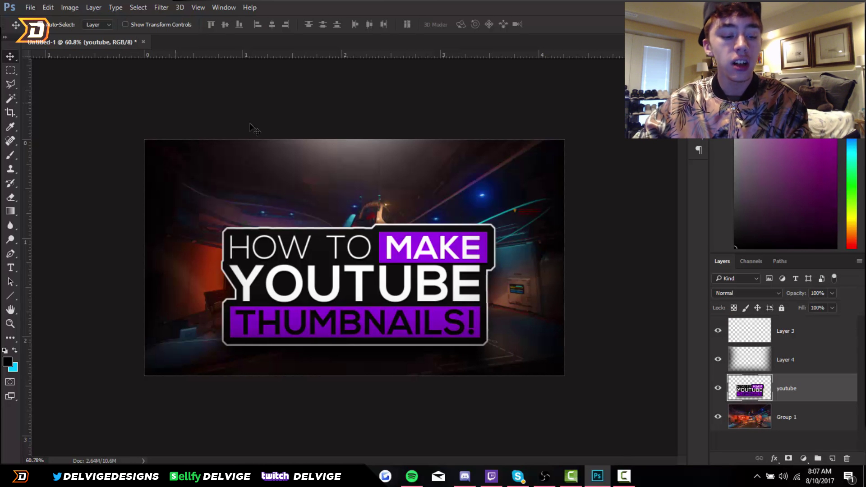
Show the yellow colour-graded Group 1 and add an empty layer above the bottom background image.
key("ctrl+a")
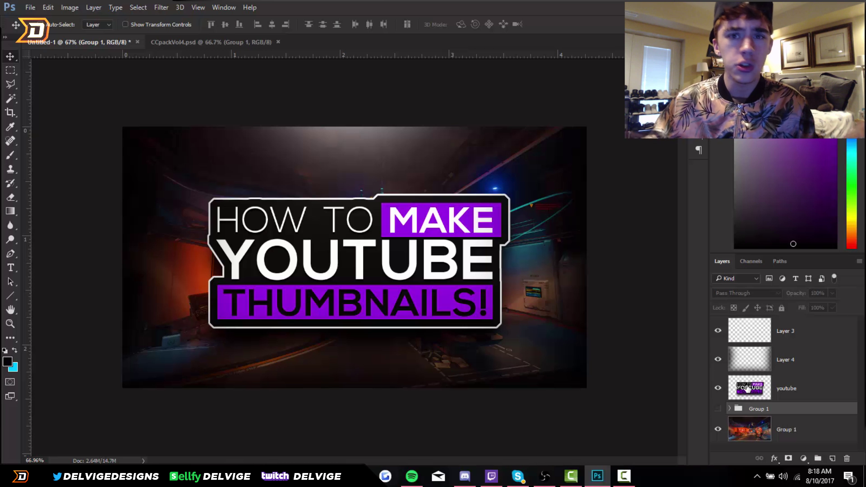
left_click(717, 408)
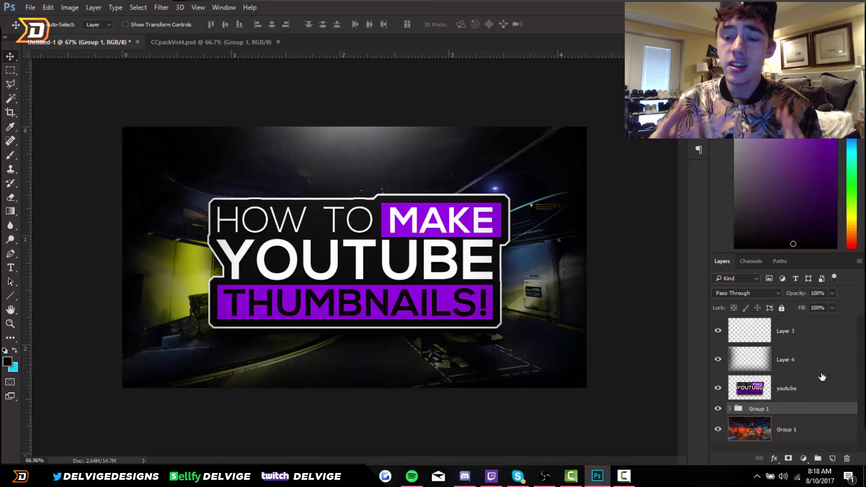
left_click(717, 408)
left_click(717, 408)
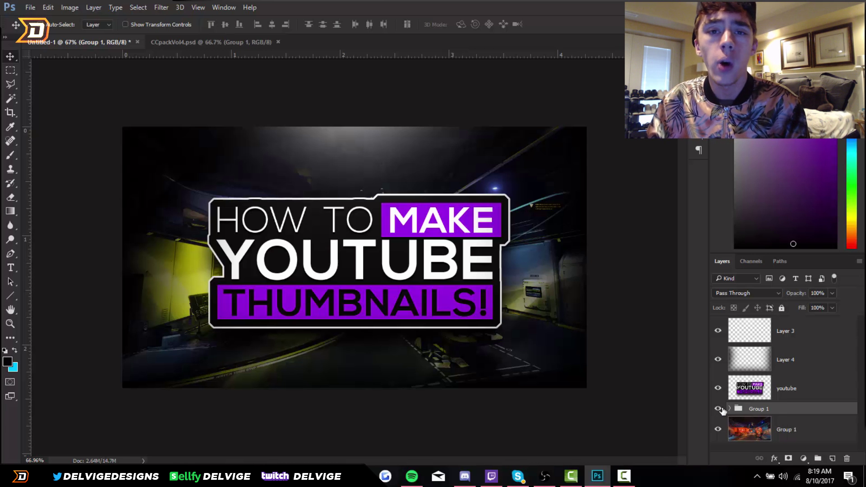
left_click(823, 432)
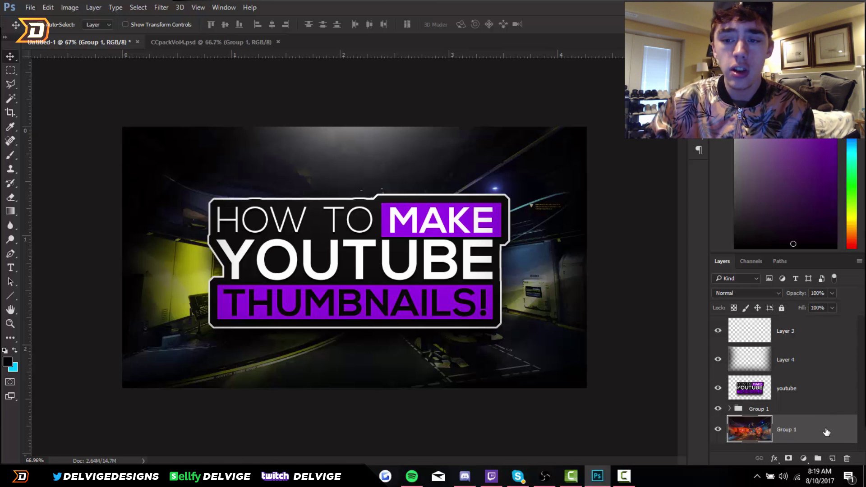
left_click(832, 458)
Paint cyan brush strokes across the canvas on Layer 5.
scroll(823, 413, "down", 1)
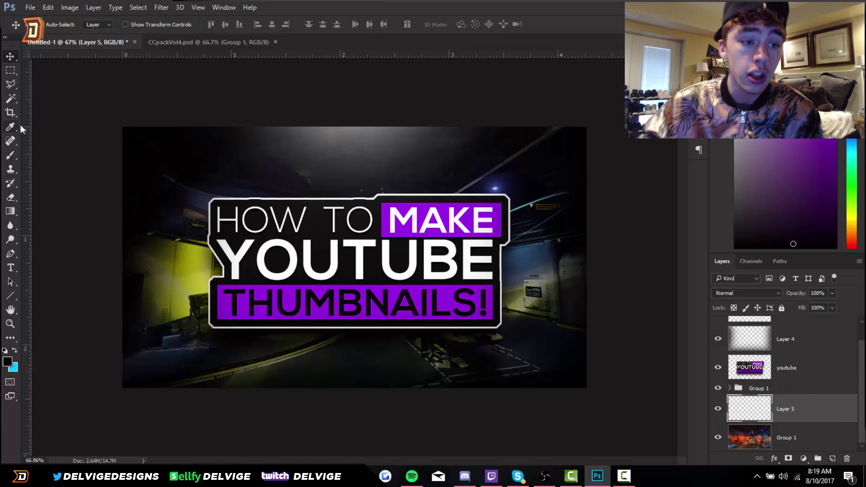
left_click(10, 155)
key("x")
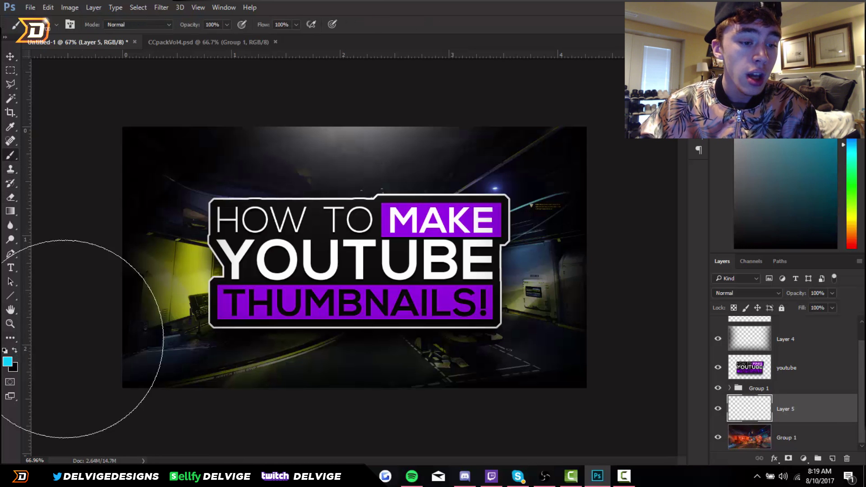
mouse_move(155, 165)
left_mouse_down()
mouse_move(401, 236)
mouse_move(506, 371)
mouse_move(518, 369)
left_mouse_up()
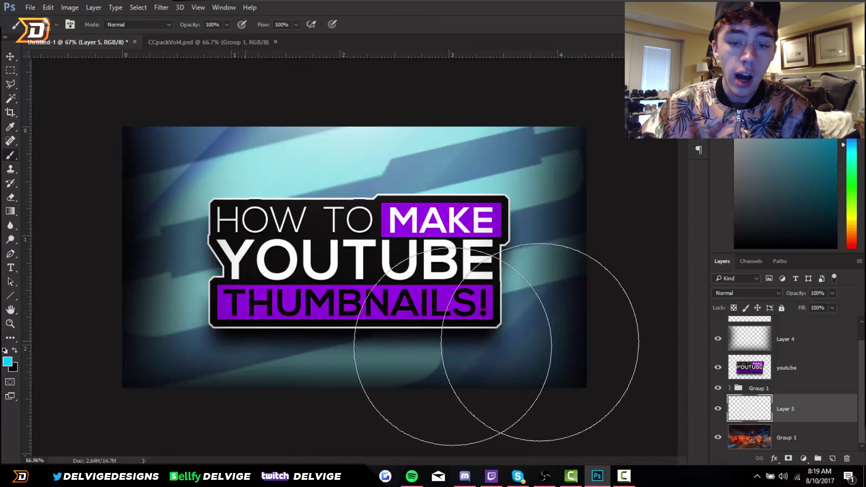
Set the cyan layer to Overlay at about 40% opacity and move it above Group 1.
double_click(812, 408)
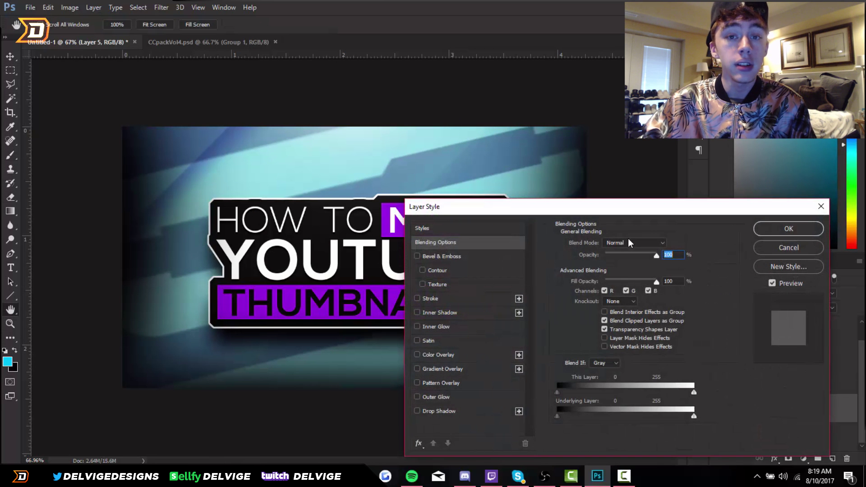
left_click(636, 242)
left_click(614, 356)
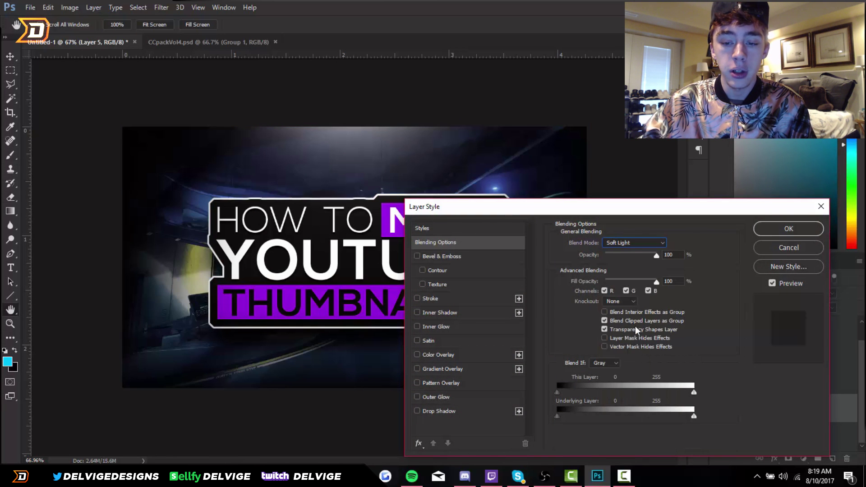
left_click(630, 243)
left_click(621, 355)
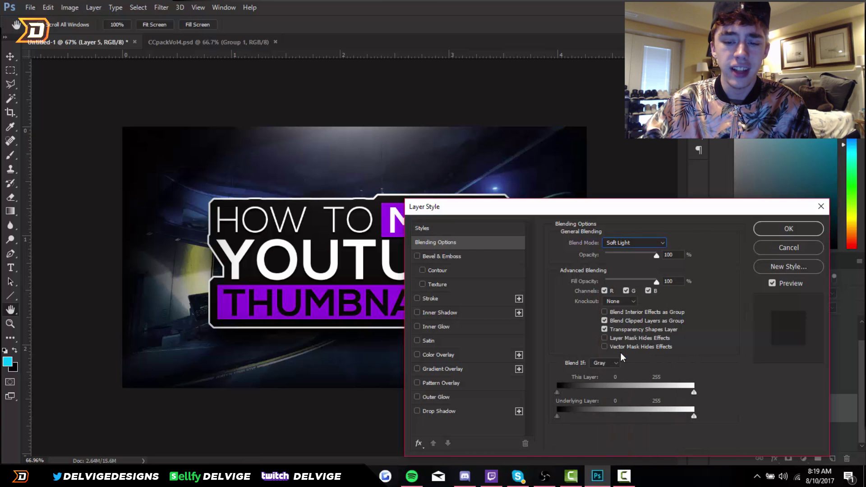
left_click(631, 243)
left_click(619, 346)
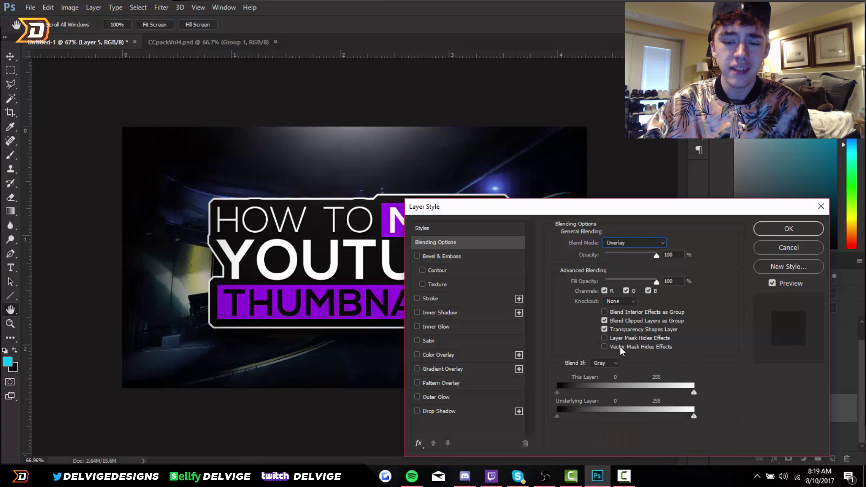
left_click(626, 255)
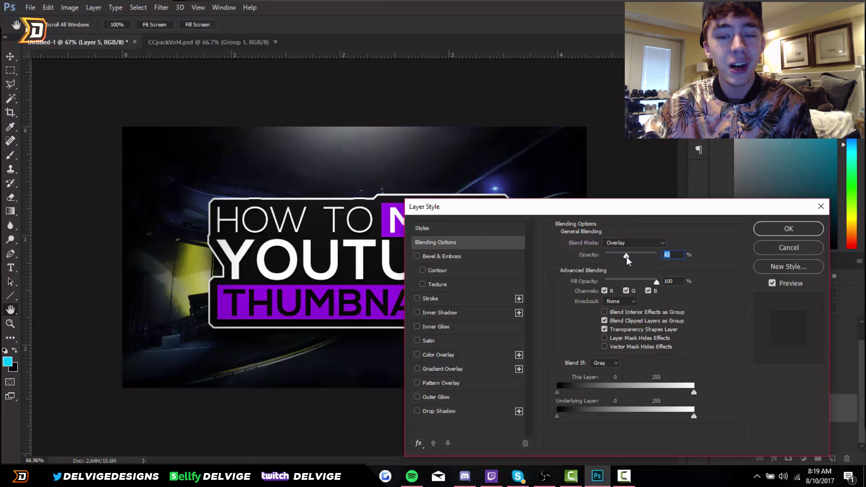
left_click(781, 231)
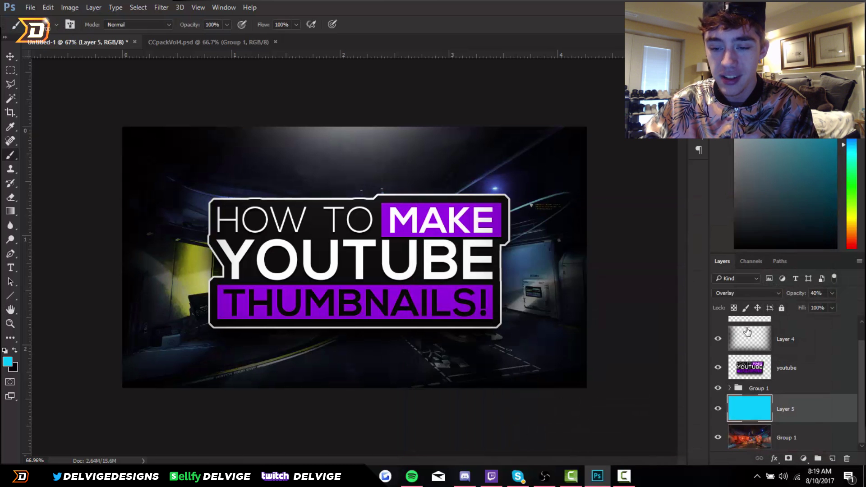
left_click_drag(799, 413, 786, 384)
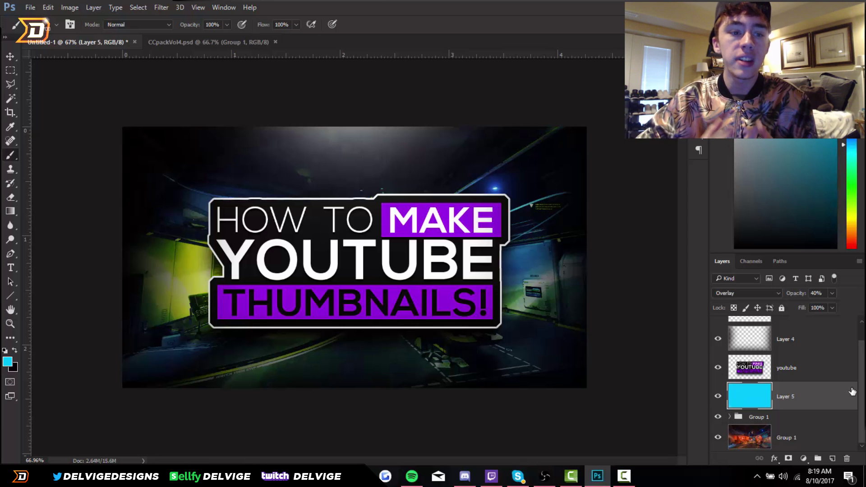
Erase the cyan tint from the left wall with an enlarged eraser.
left_click(10, 197)
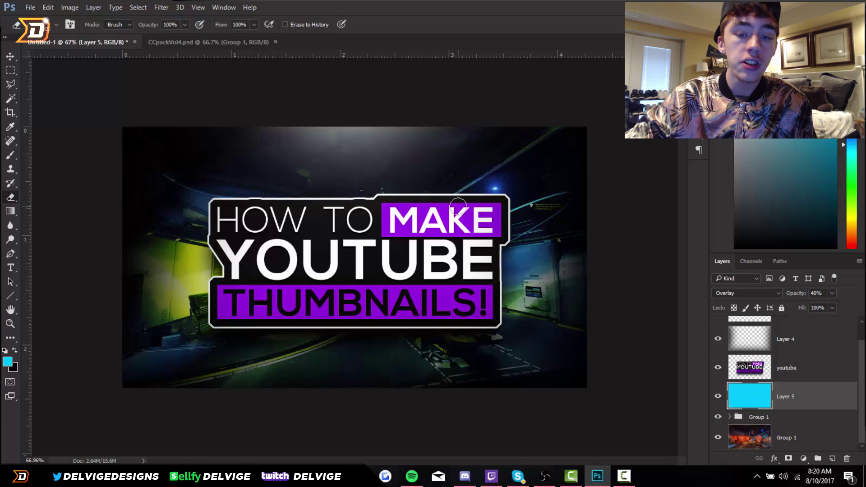
key("bracketright")
key("bracketright")
key("bracketright")
key("bracketright")
key("bracketright")
key("bracketright")
key("bracketright")
key("bracketright")
key("bracketright")
key("bracketright")
mouse_move(232, 290)
left_mouse_down()
mouse_move(164, 261)
mouse_move(248, 376)
mouse_move(388, 361)
mouse_move(576, 290)
mouse_move(564, 304)
mouse_move(587, 247)
mouse_move(536, 203)
mouse_move(523, 249)
left_mouse_up()
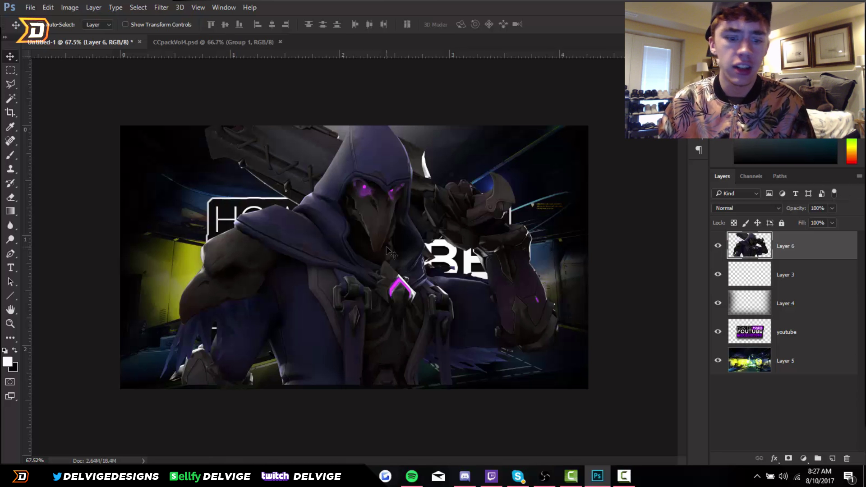
Flip the hooded figure horizontally with Free Transform.
key("ctrl+t")
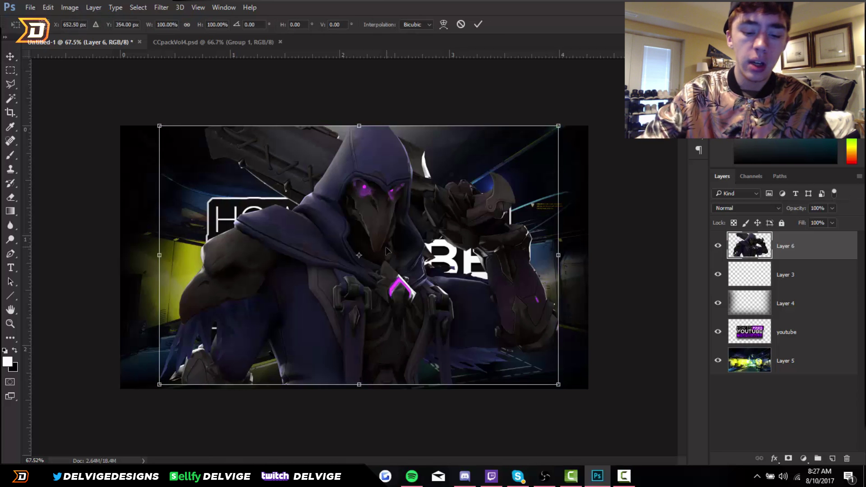
right_click(347, 271)
left_click(420, 433)
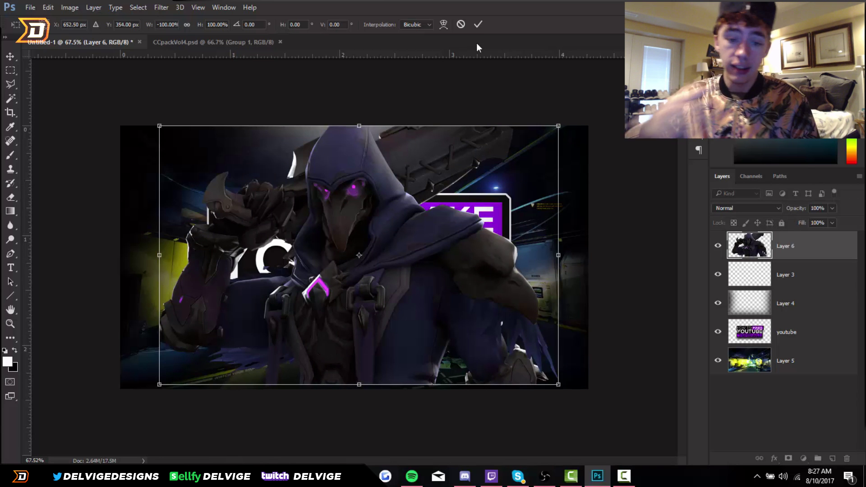
left_click(479, 24)
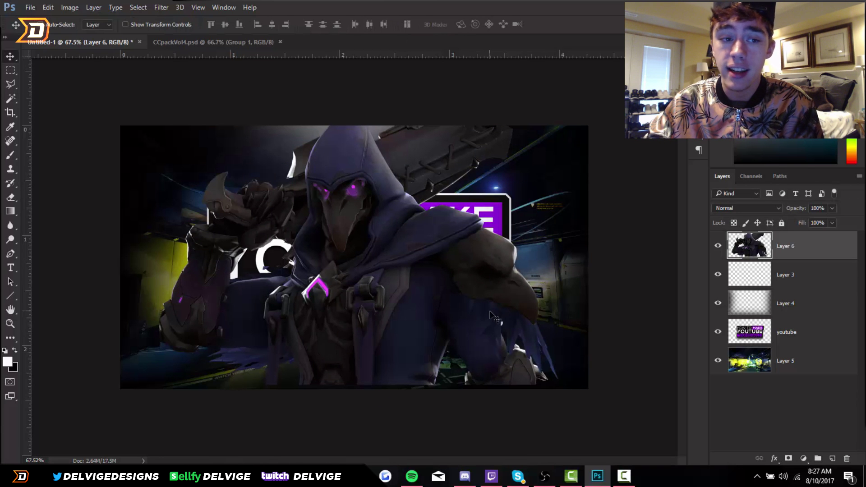
Move the figure right, shift the title box left, and stack the title above the figure.
left_click_drag(390, 328, 557, 320)
left_click(786, 332)
left_click_drag(361, 266, 301, 266)
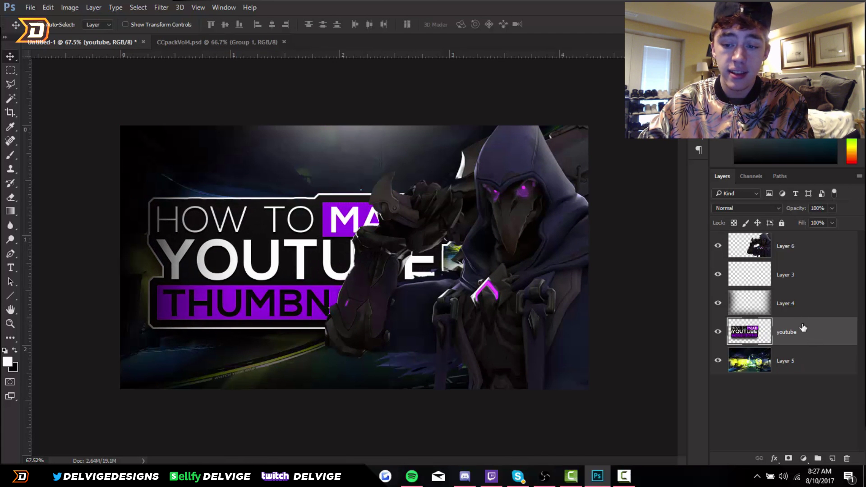
left_click_drag(802, 328, 760, 260)
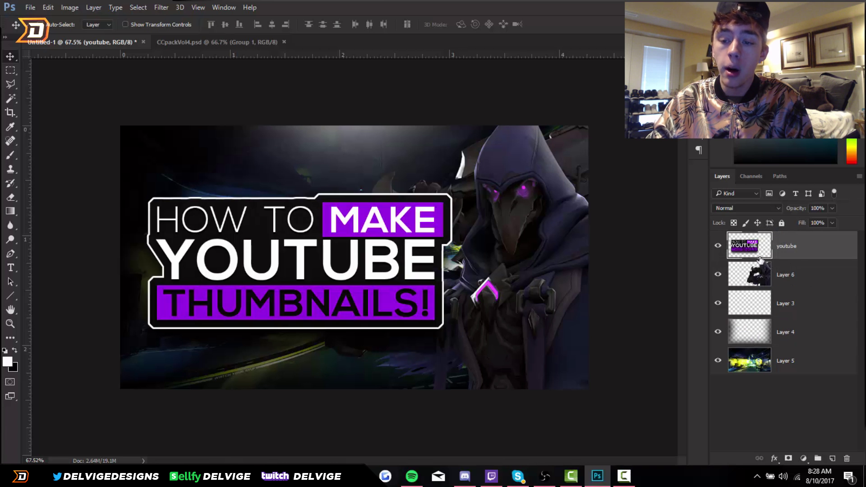